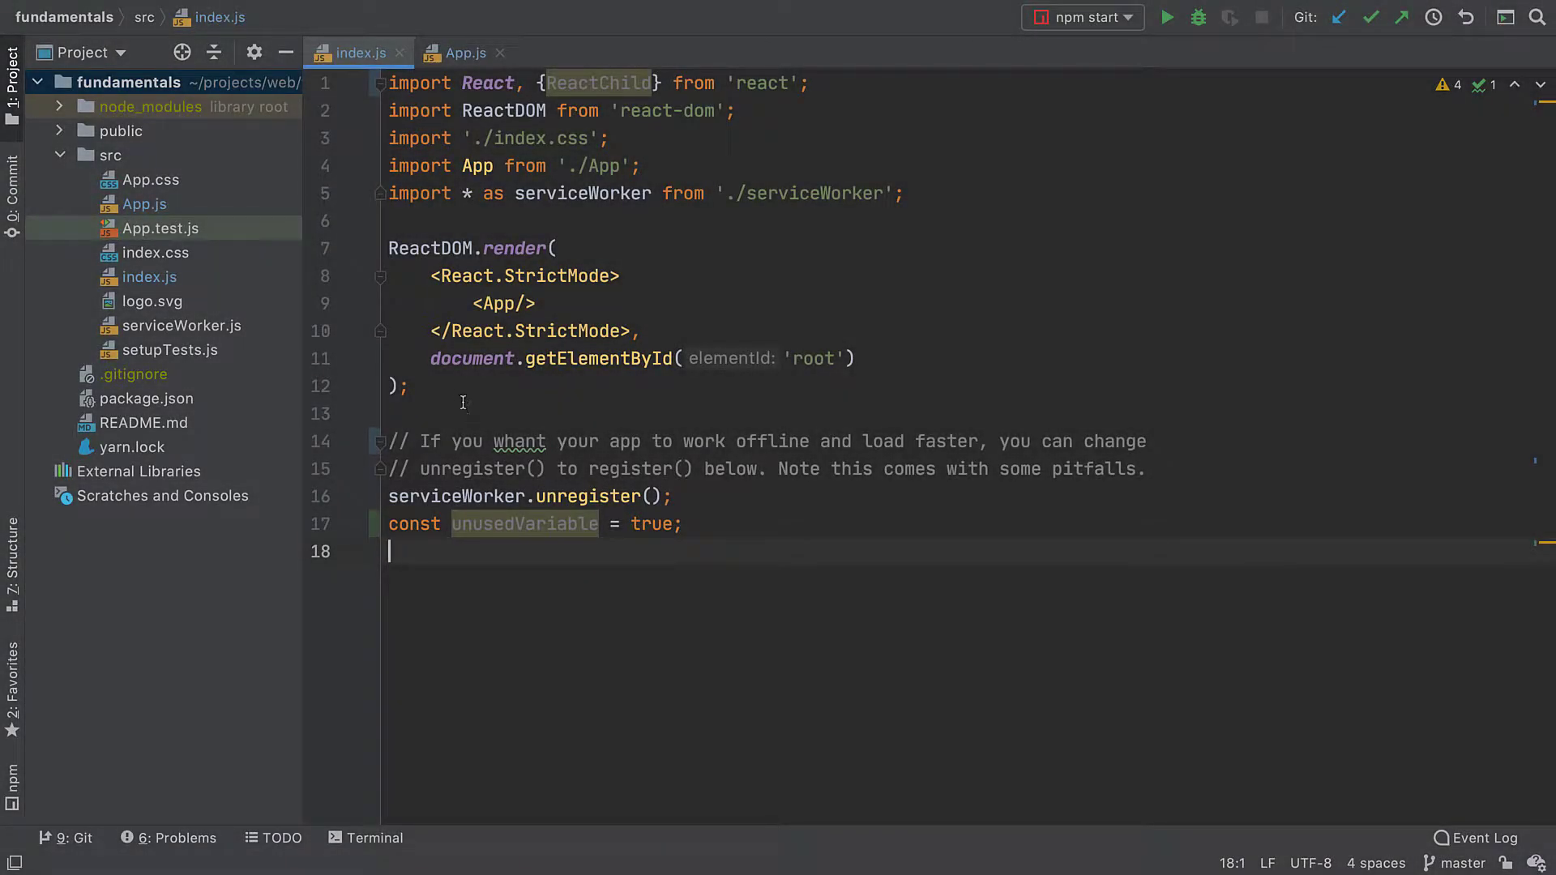
Retype the line 11 document call with completion, choosing getElementsByClassName over getElementById
{"action": "left_click", "coordinate": [432, 359]}
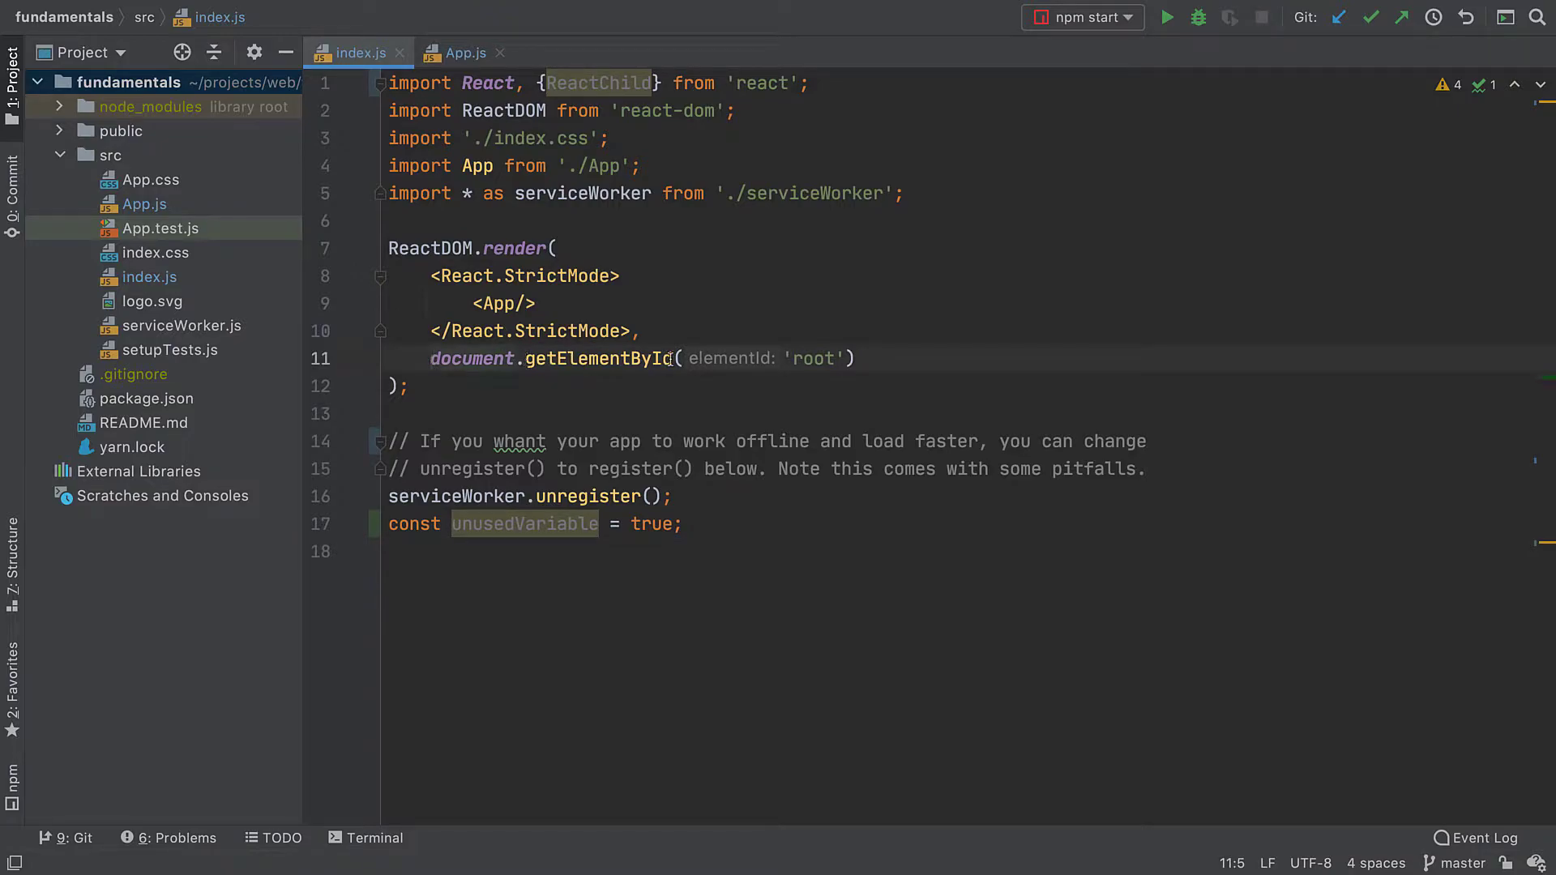
{"action": "key", "text": "ctrl+w"}
{"action": "key", "text": "ctrl+w"}
{"action": "type", "text": "doc"}
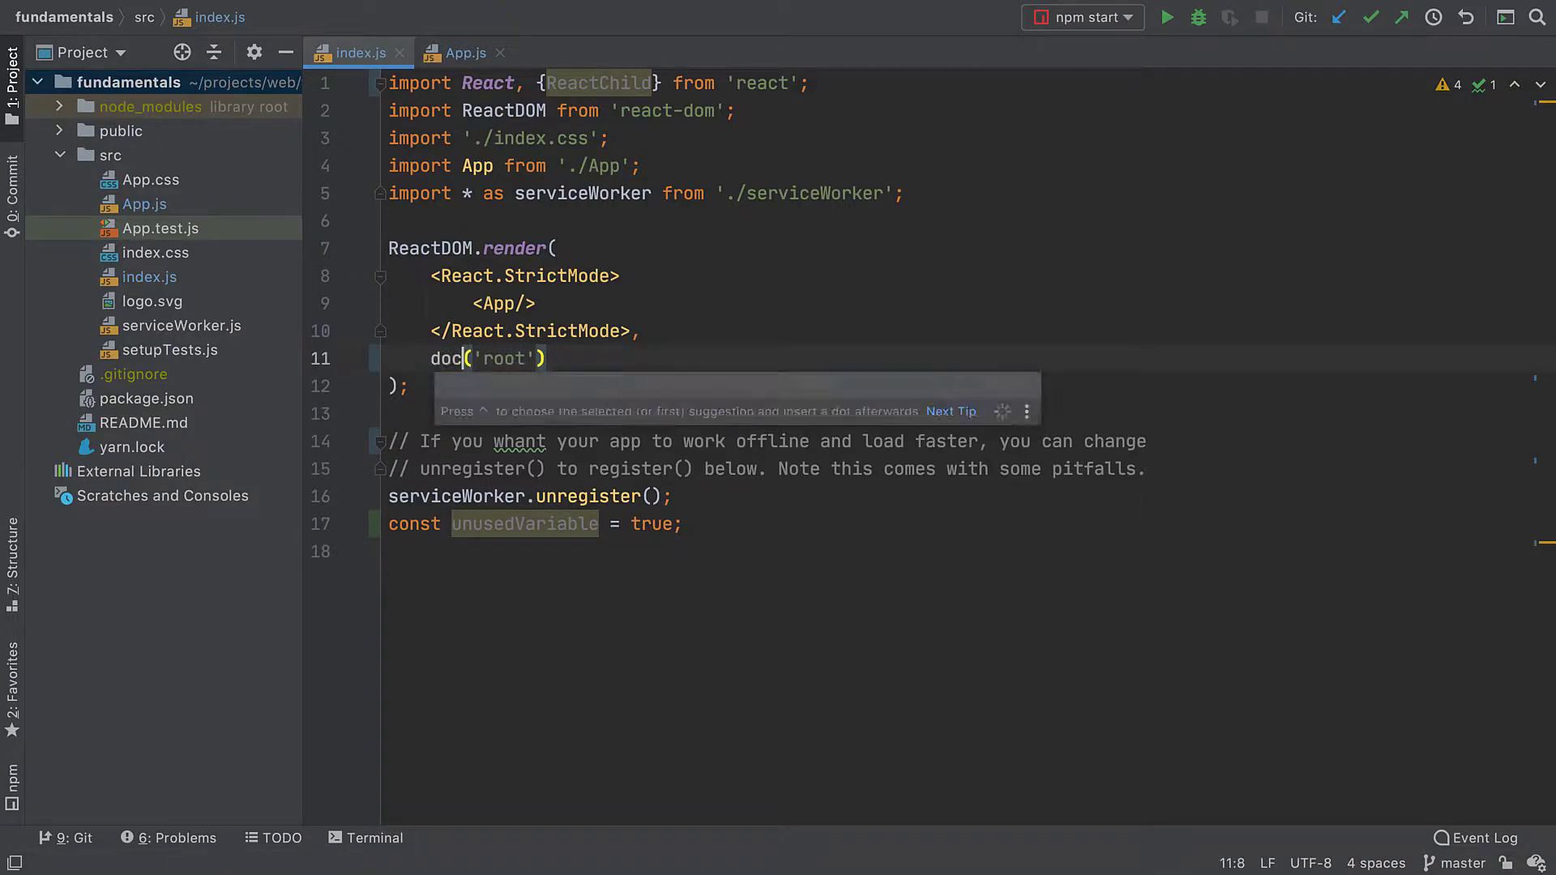
{"action": "key", "text": "Tab"}
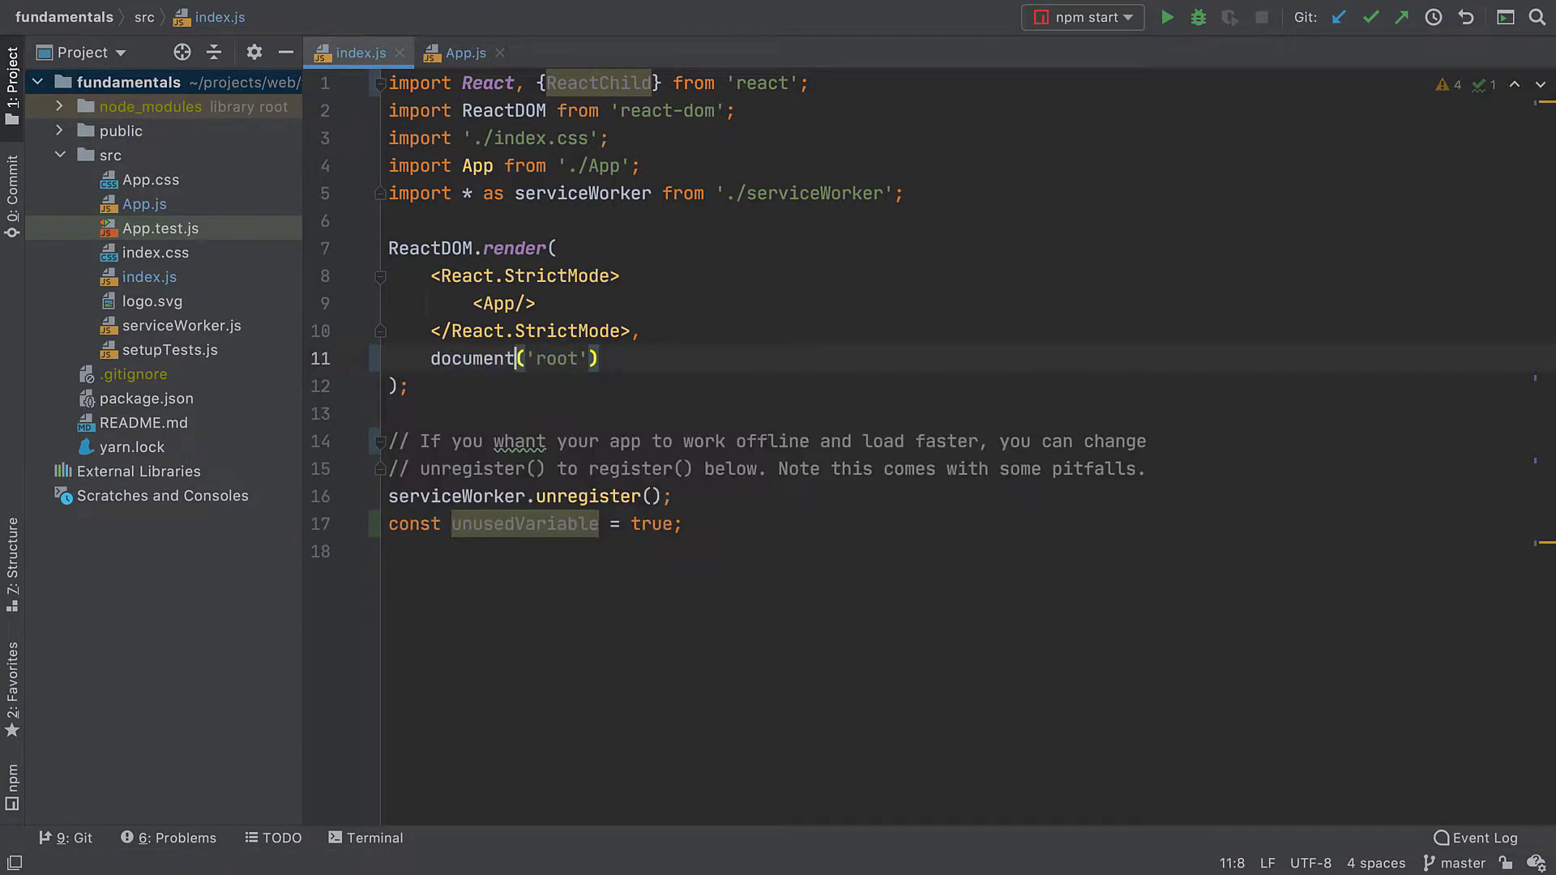
{"action": "type", "text": ".g"}
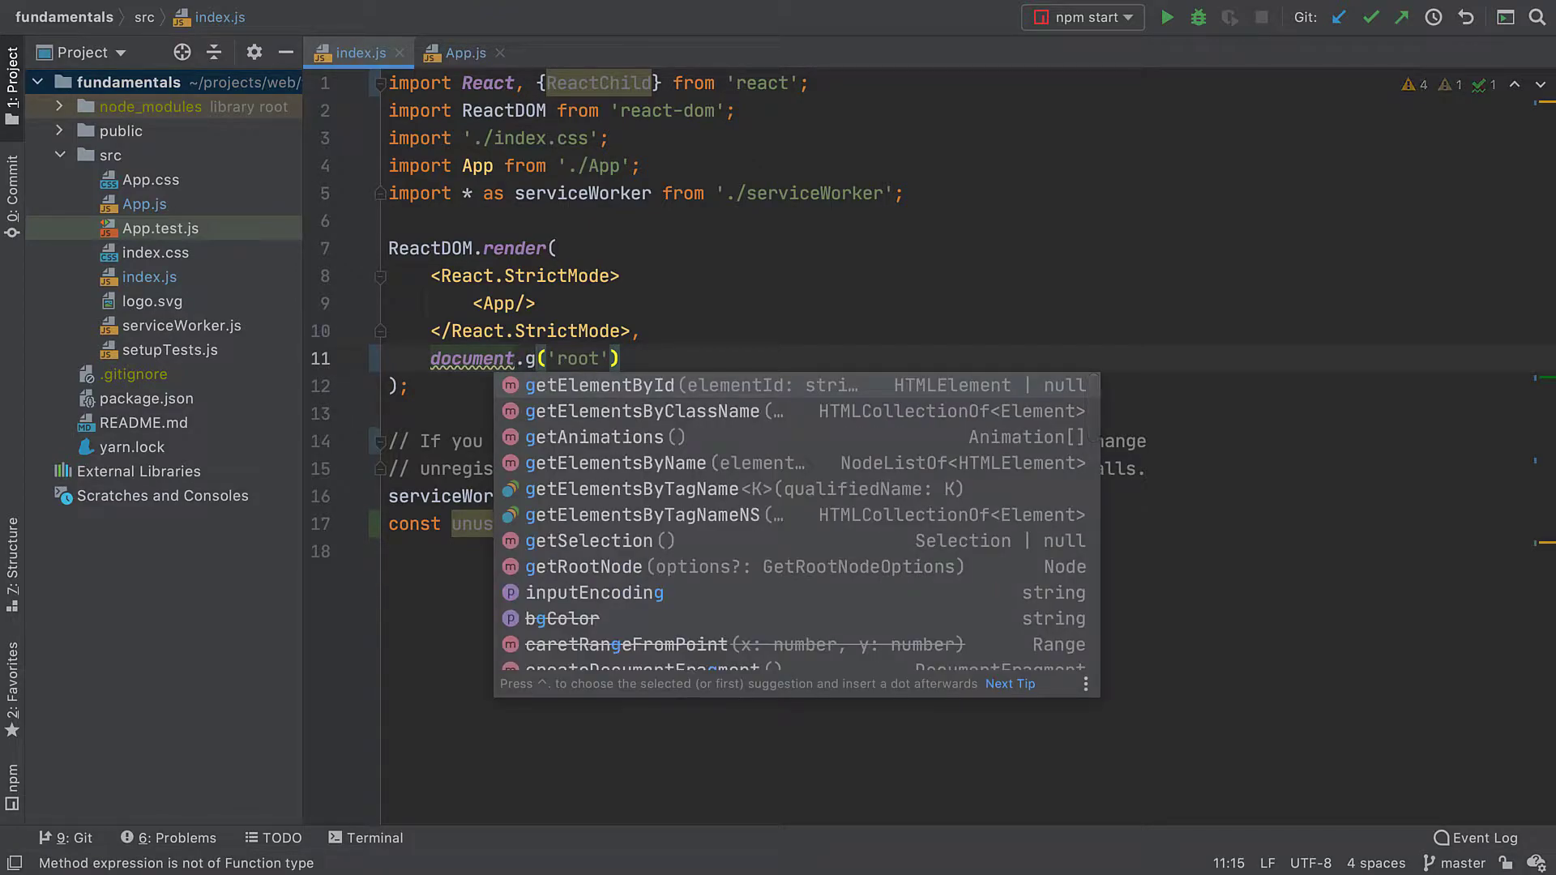
{"action": "key", "text": "Tab"}
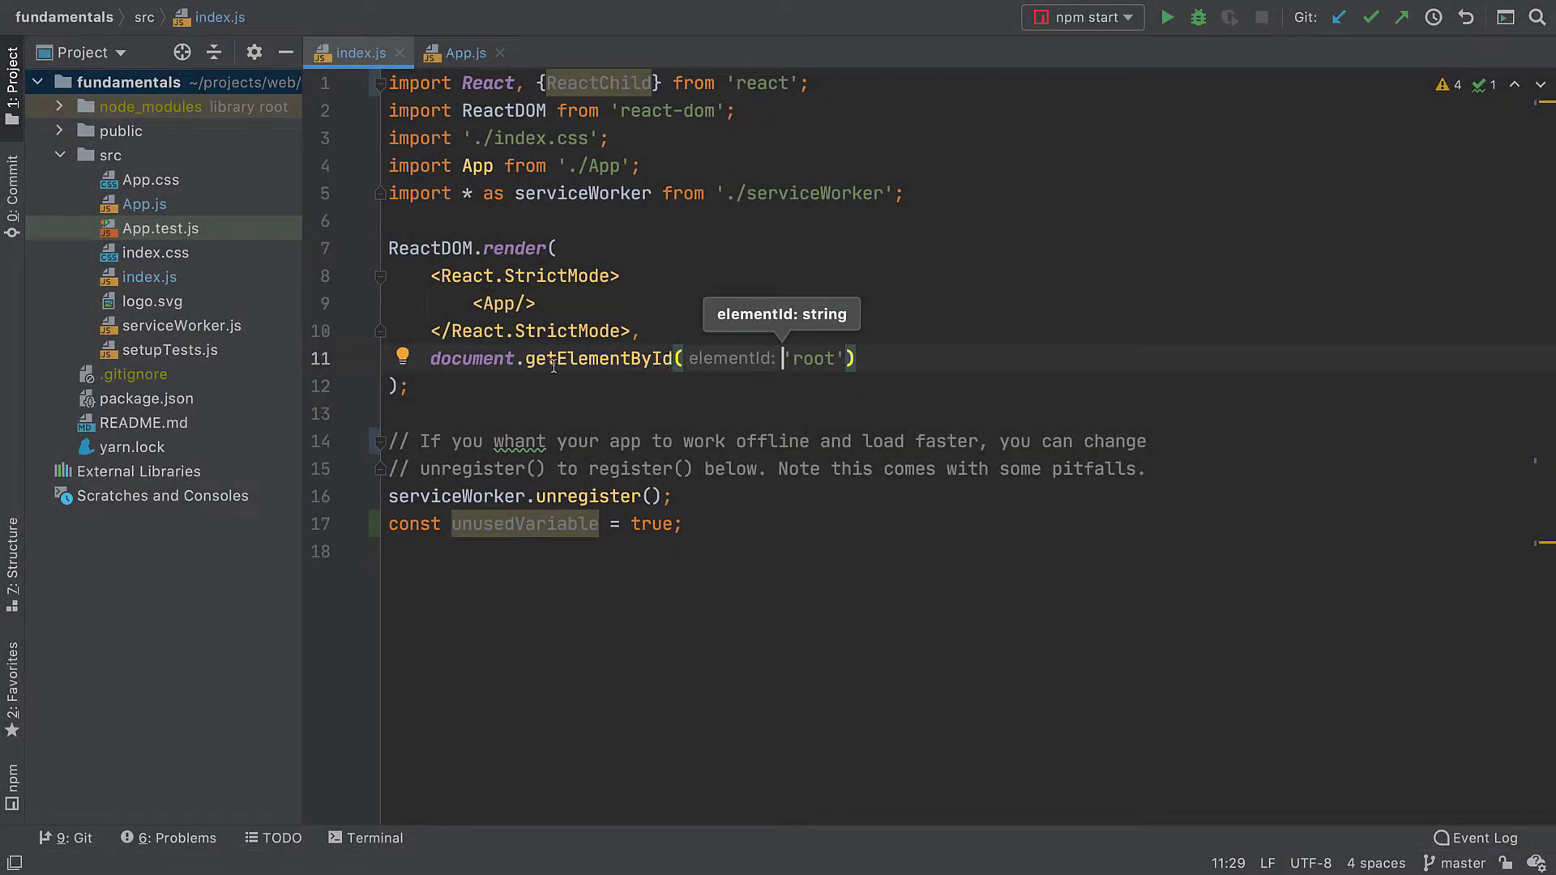
{"action": "left_click", "coordinate": [524, 357]}
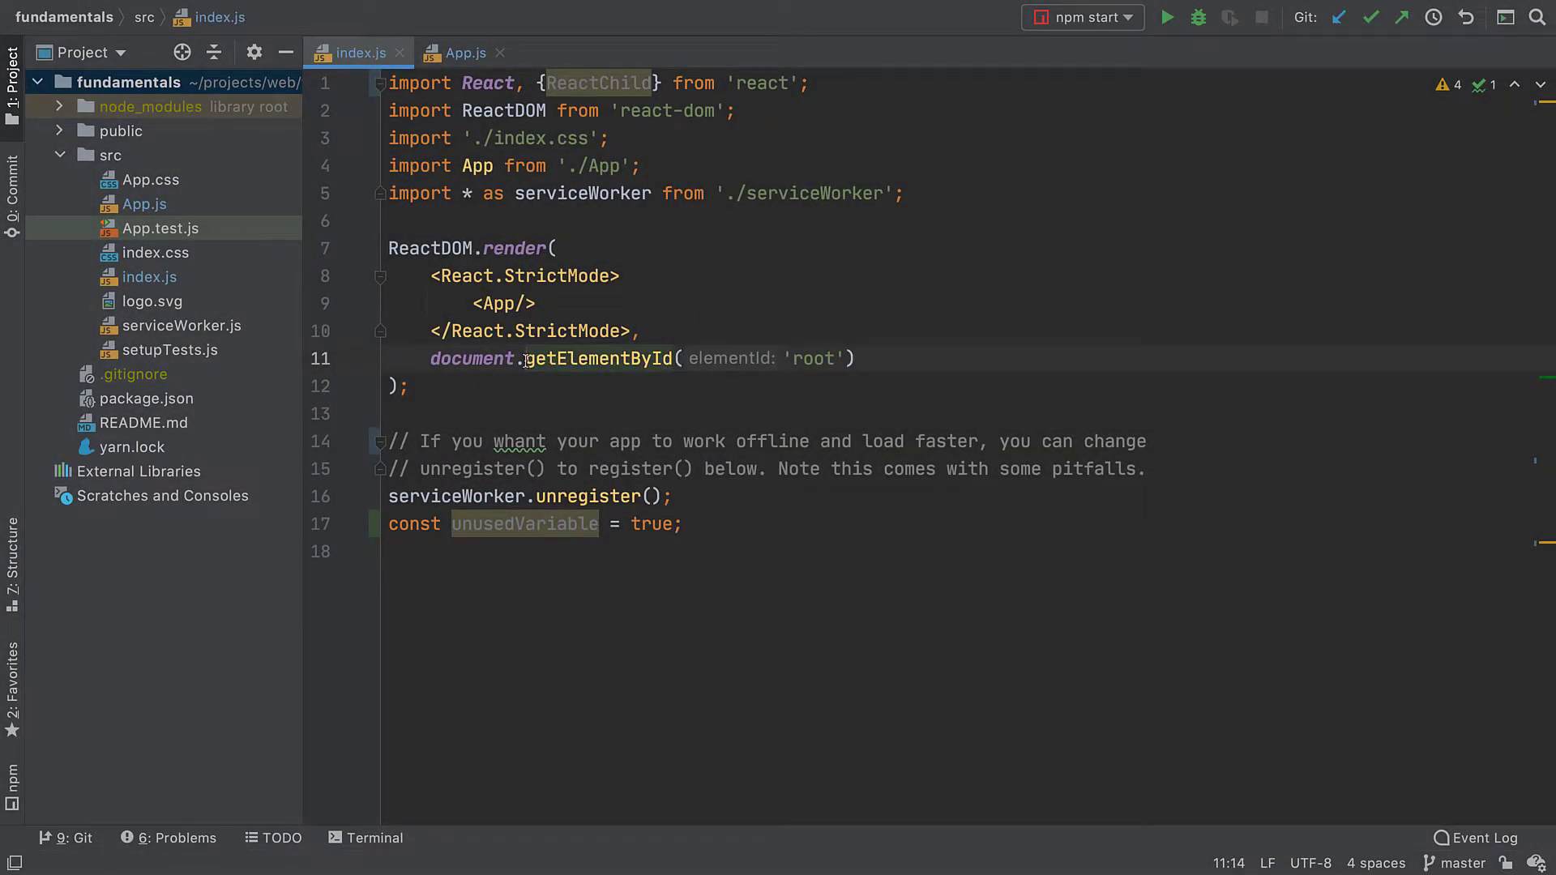
{"action": "type", "text": "get"}
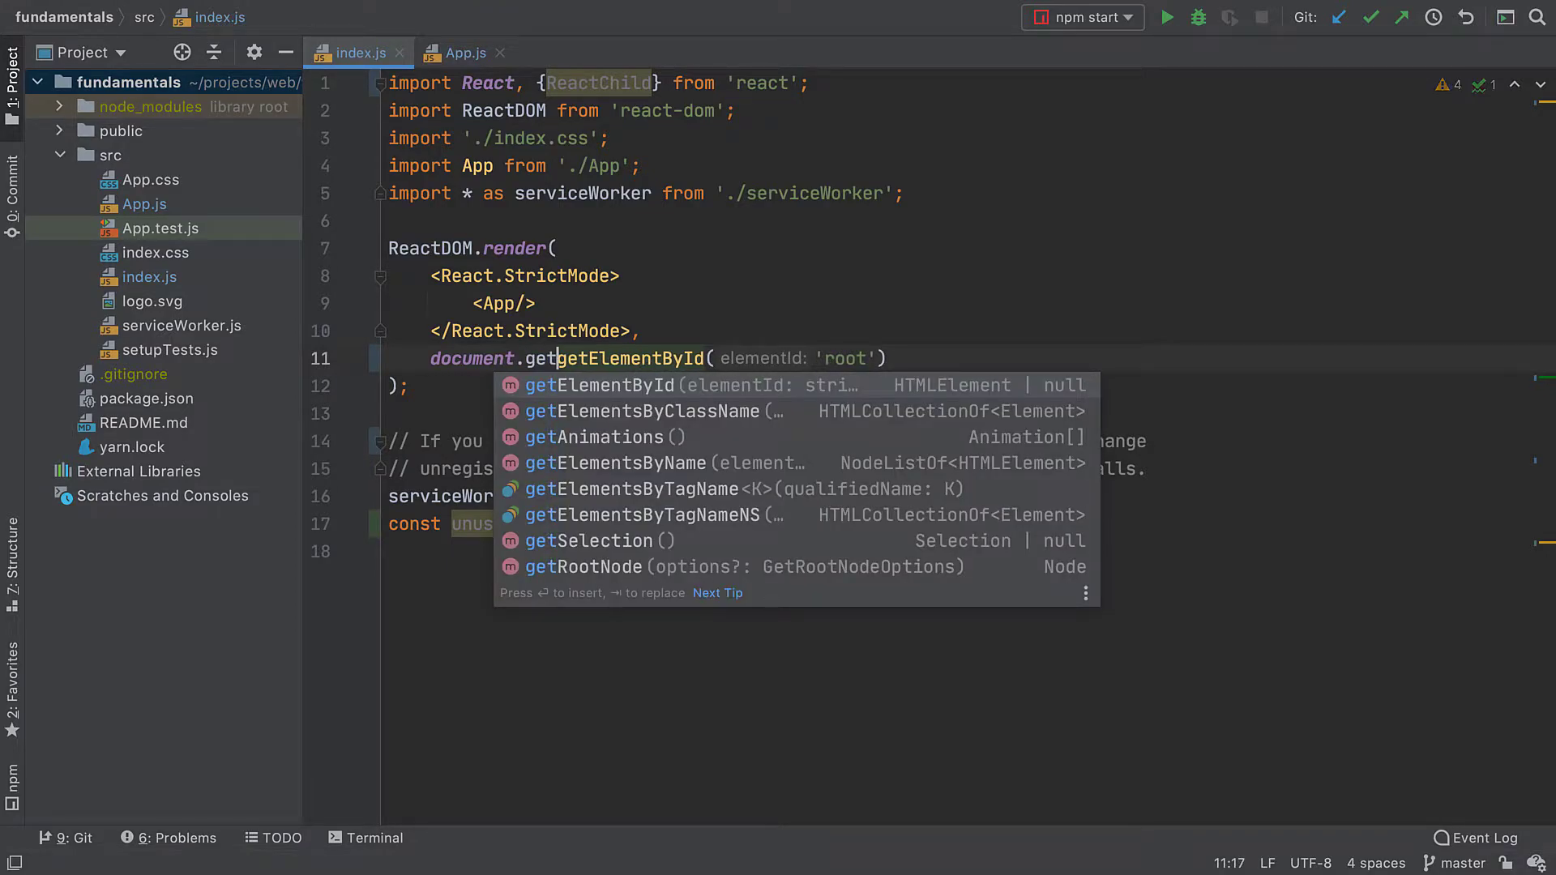
{"action": "key", "text": "Down"}
{"action": "key", "text": "Tab"}
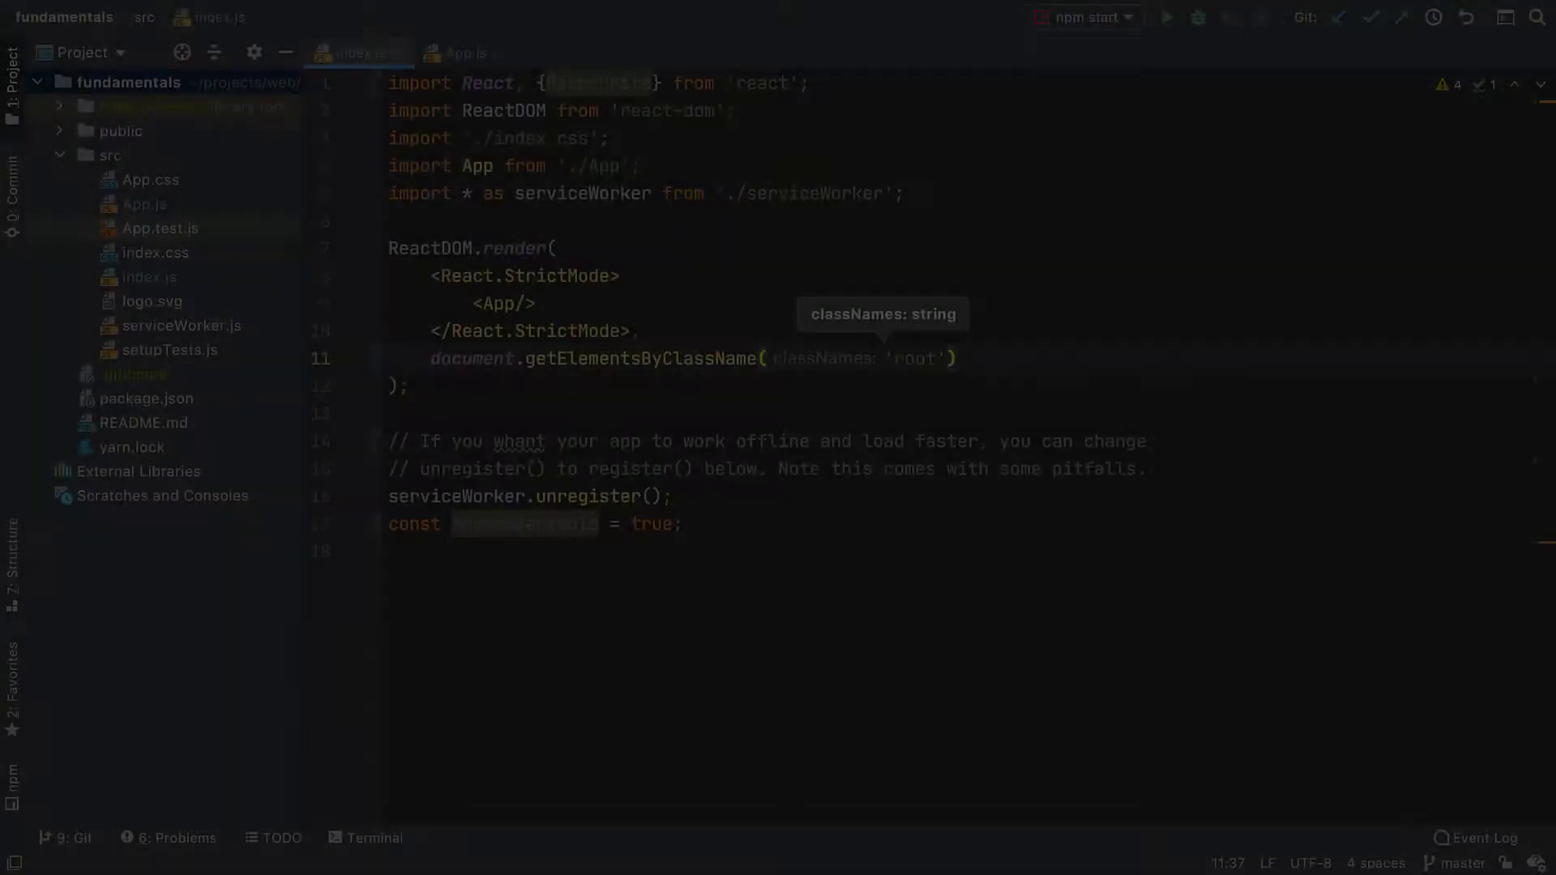
Undo back to getElementById, then save the typo 'whant' to the spelling dictionary
{"action": "key", "text": "ctrl+z"}
{"action": "key", "text": "ctrl+z"}
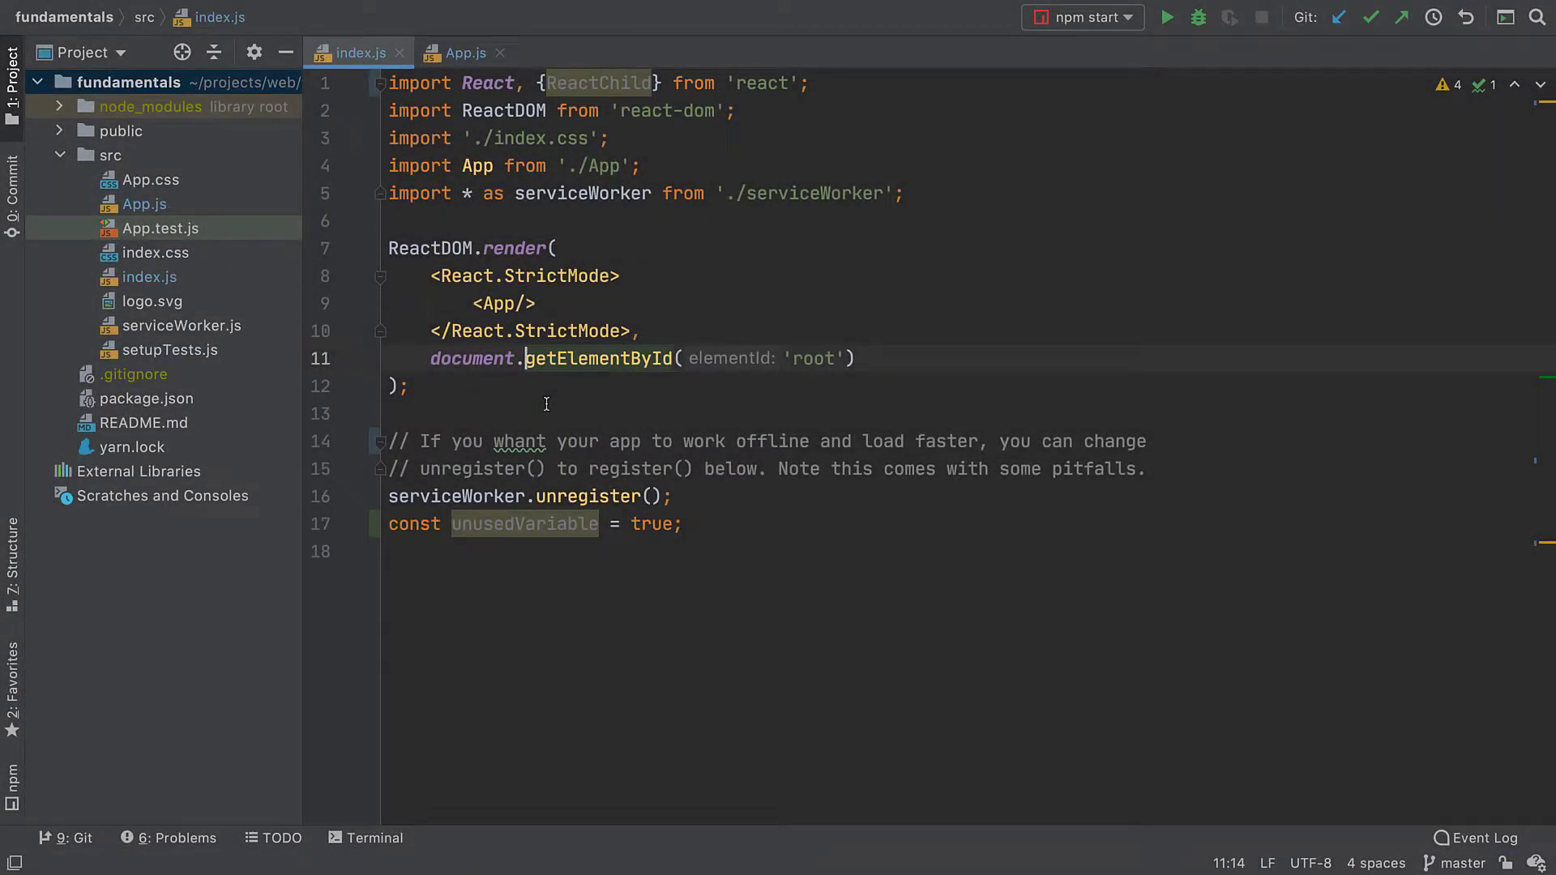
{"action": "mouse_move", "coordinate": [519, 443]}
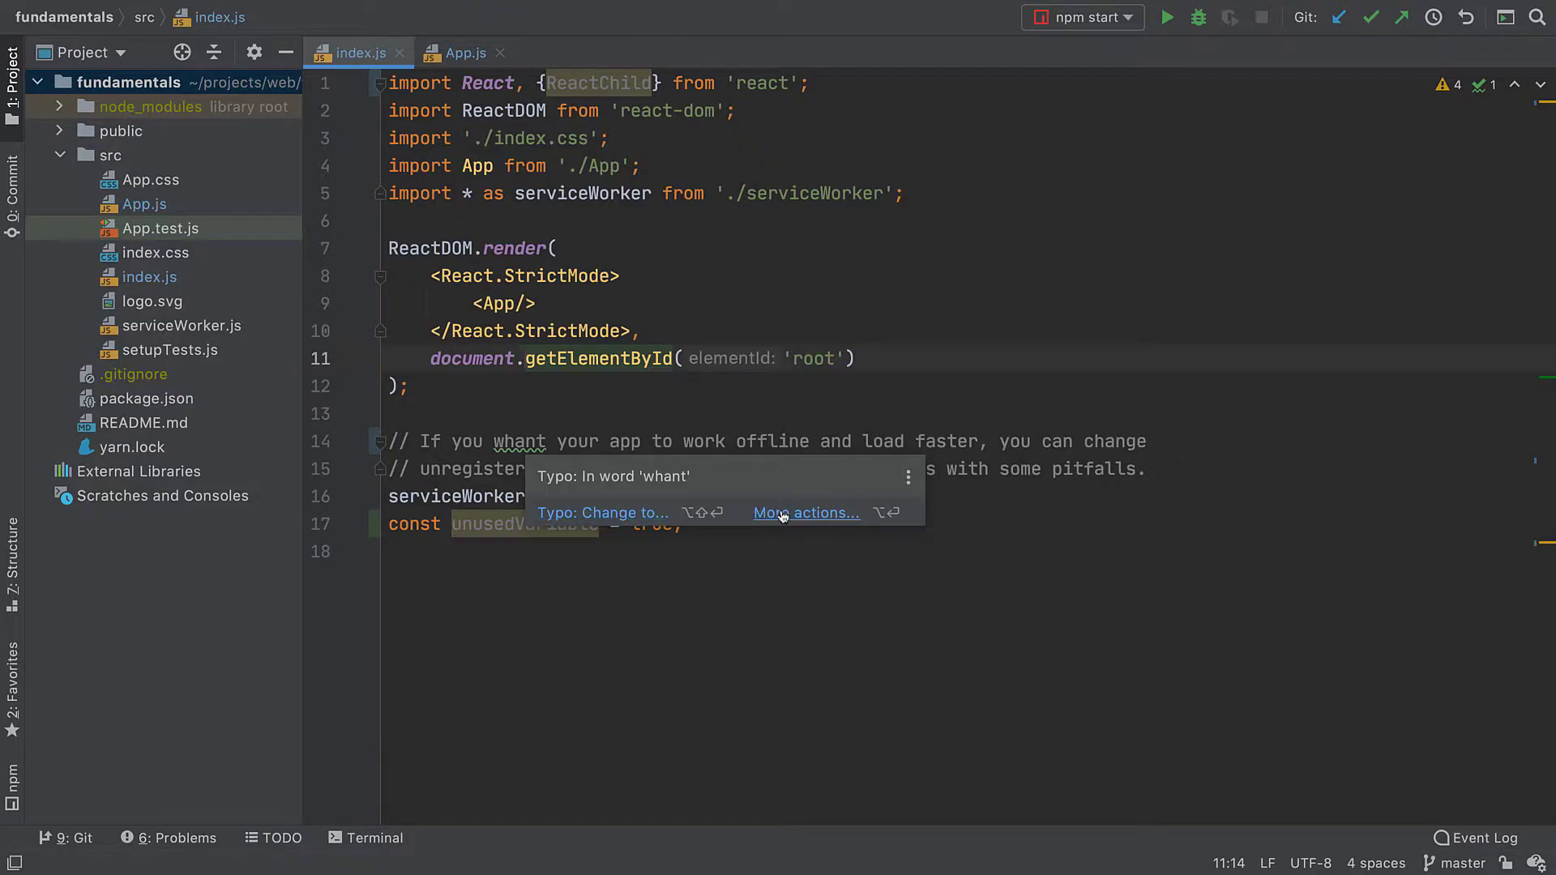
{"action": "left_click", "coordinate": [781, 516]}
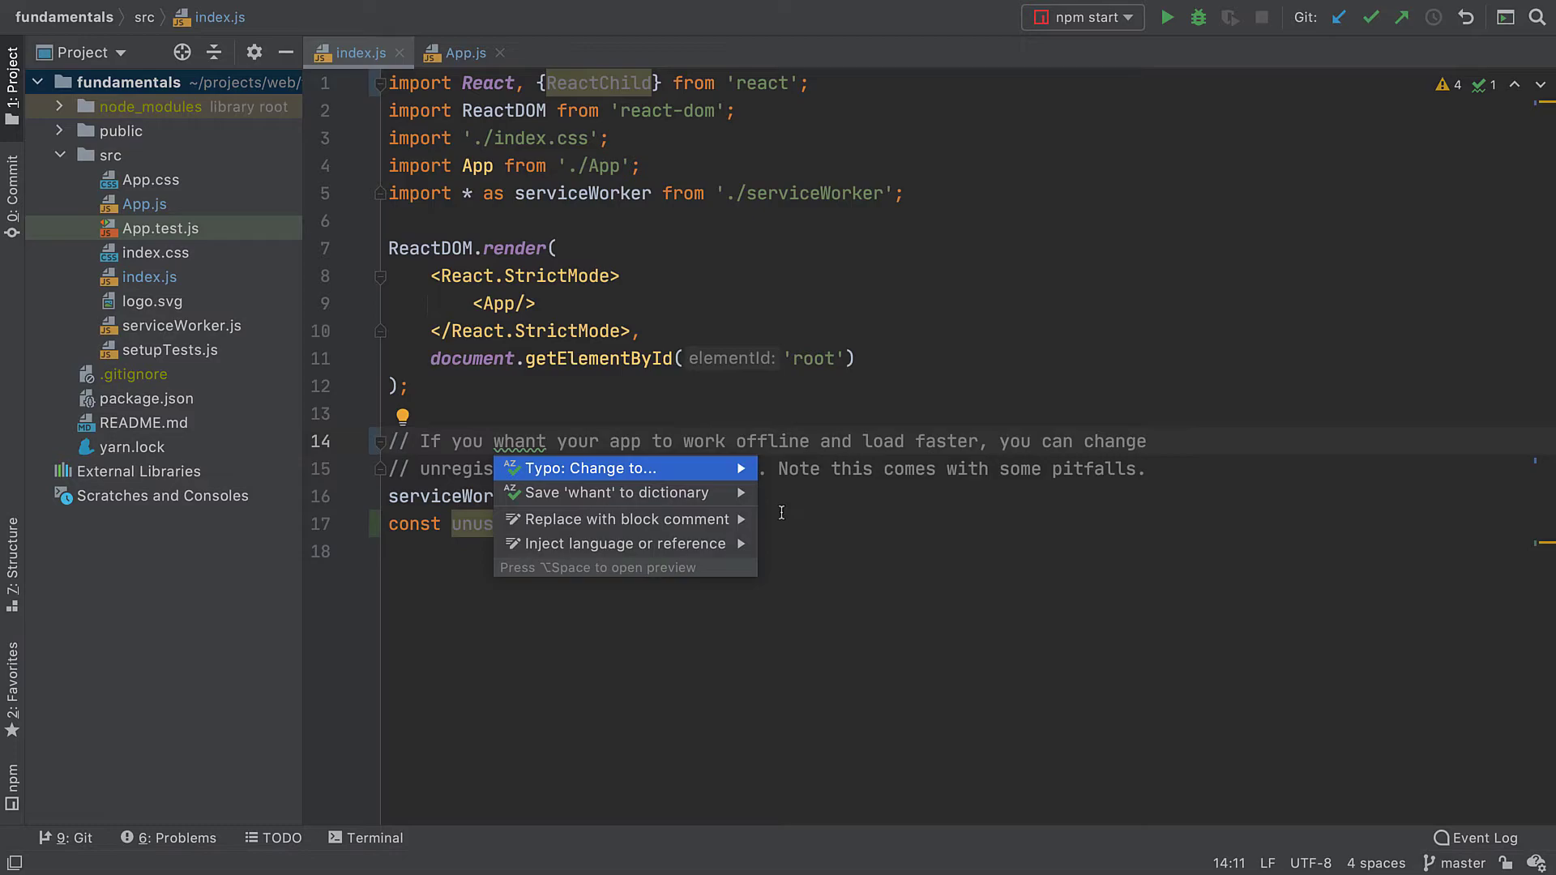
{"action": "key", "text": "Down"}
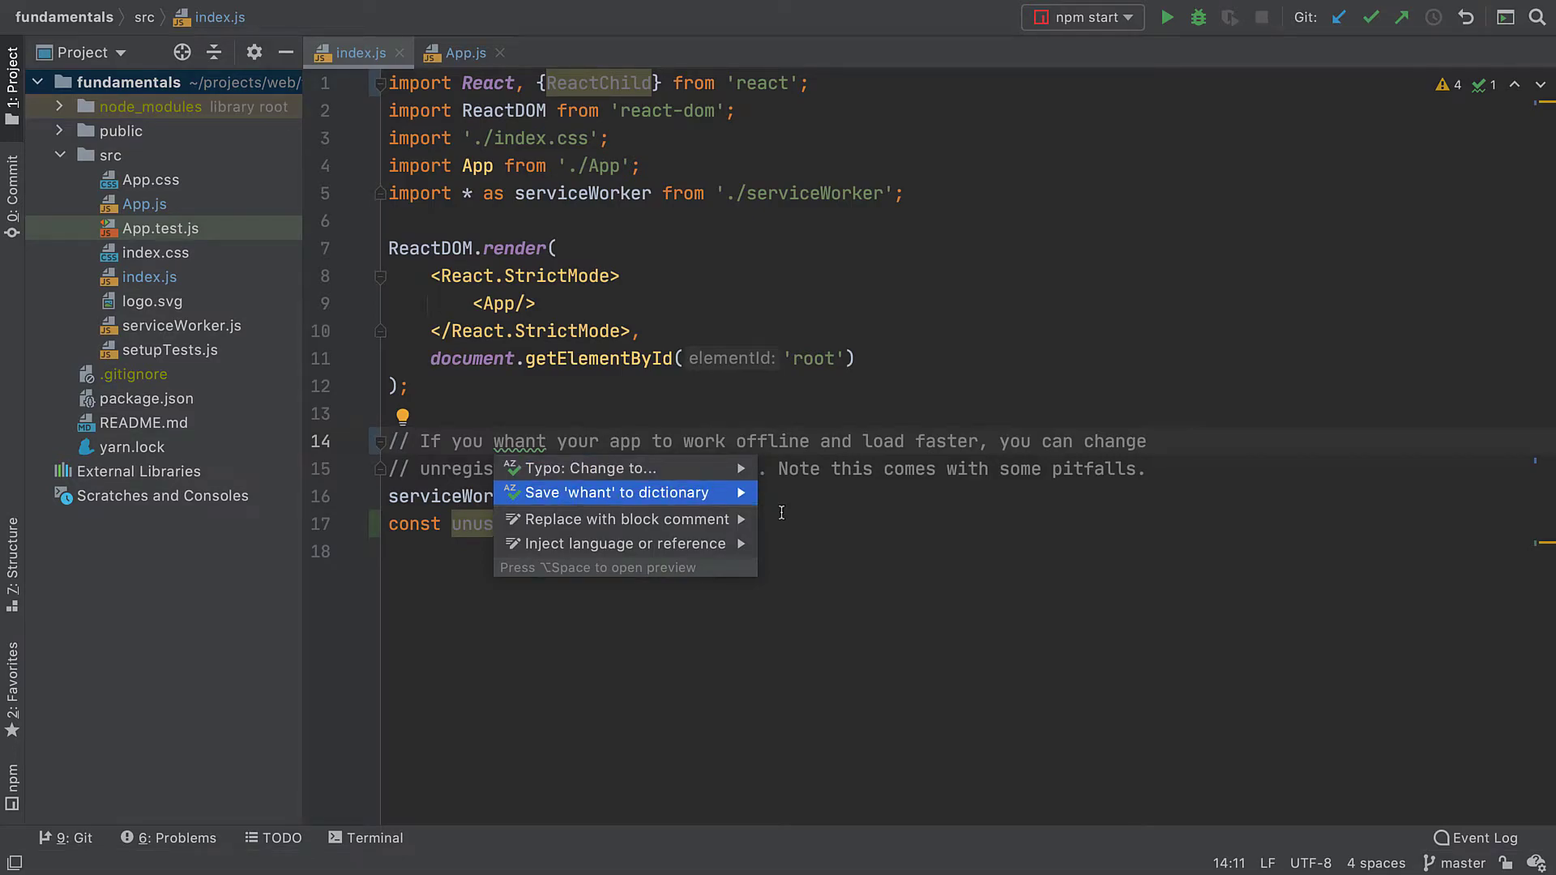
{"action": "key", "text": "Return"}
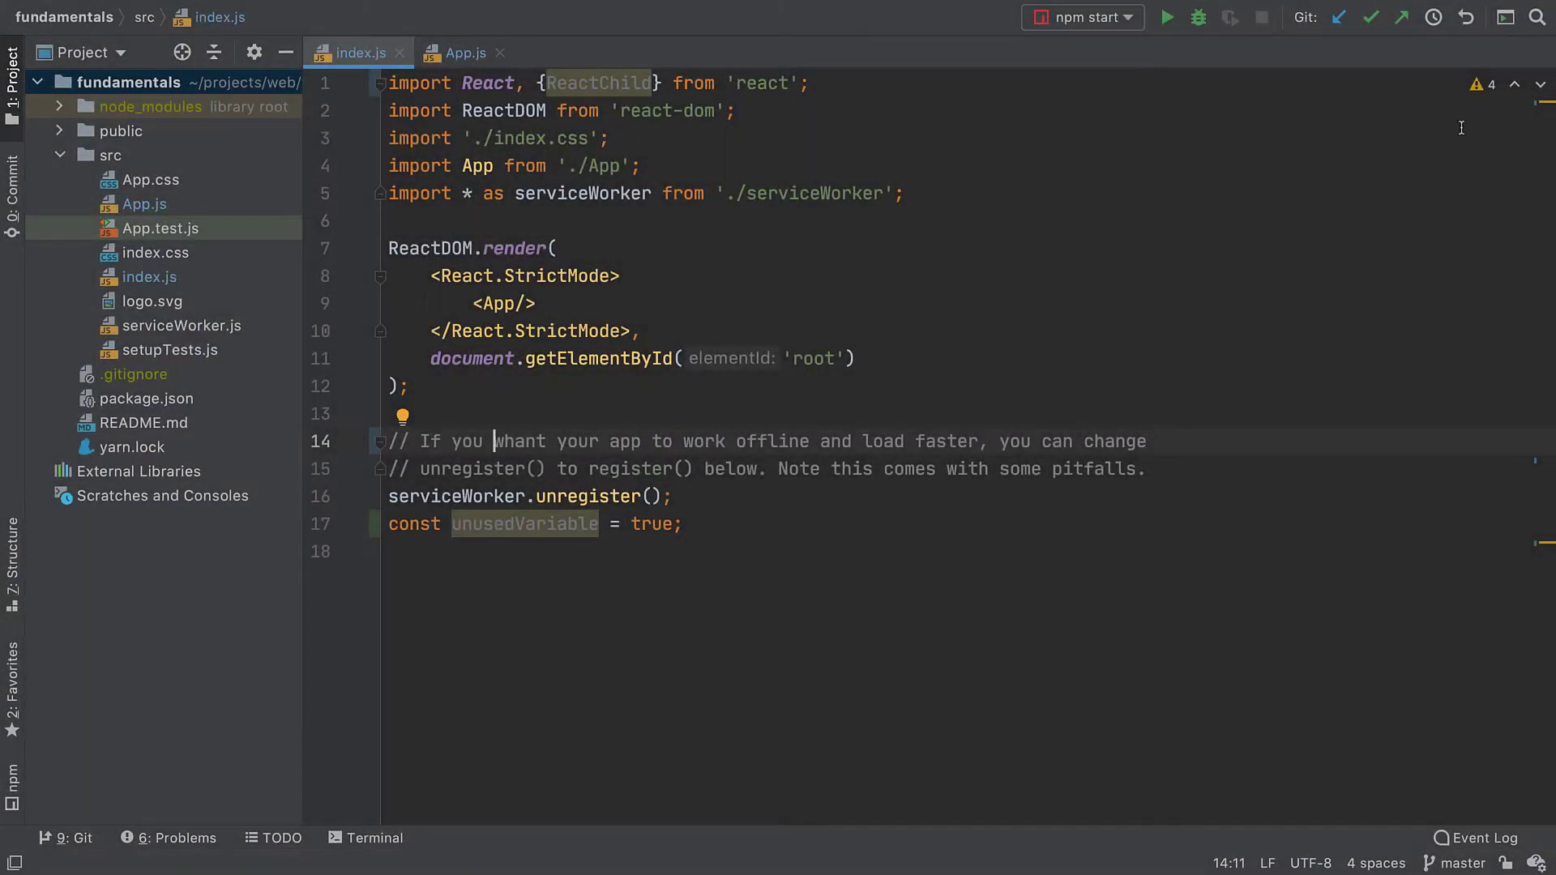
{"action": "left_click", "coordinate": [1540, 87]}
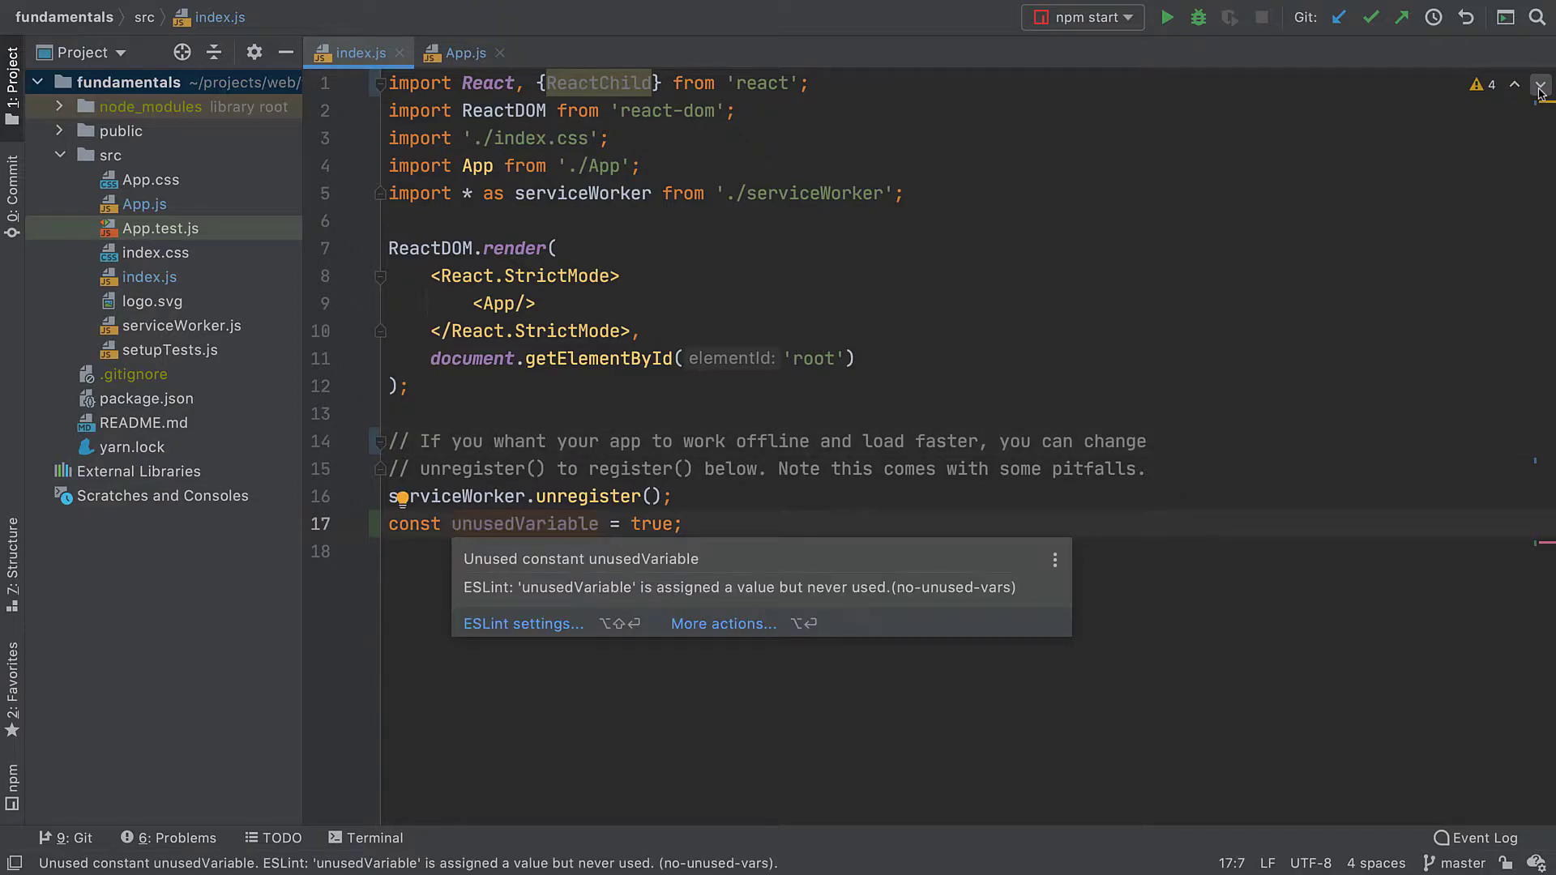
{"action": "left_click", "coordinate": [1540, 88]}
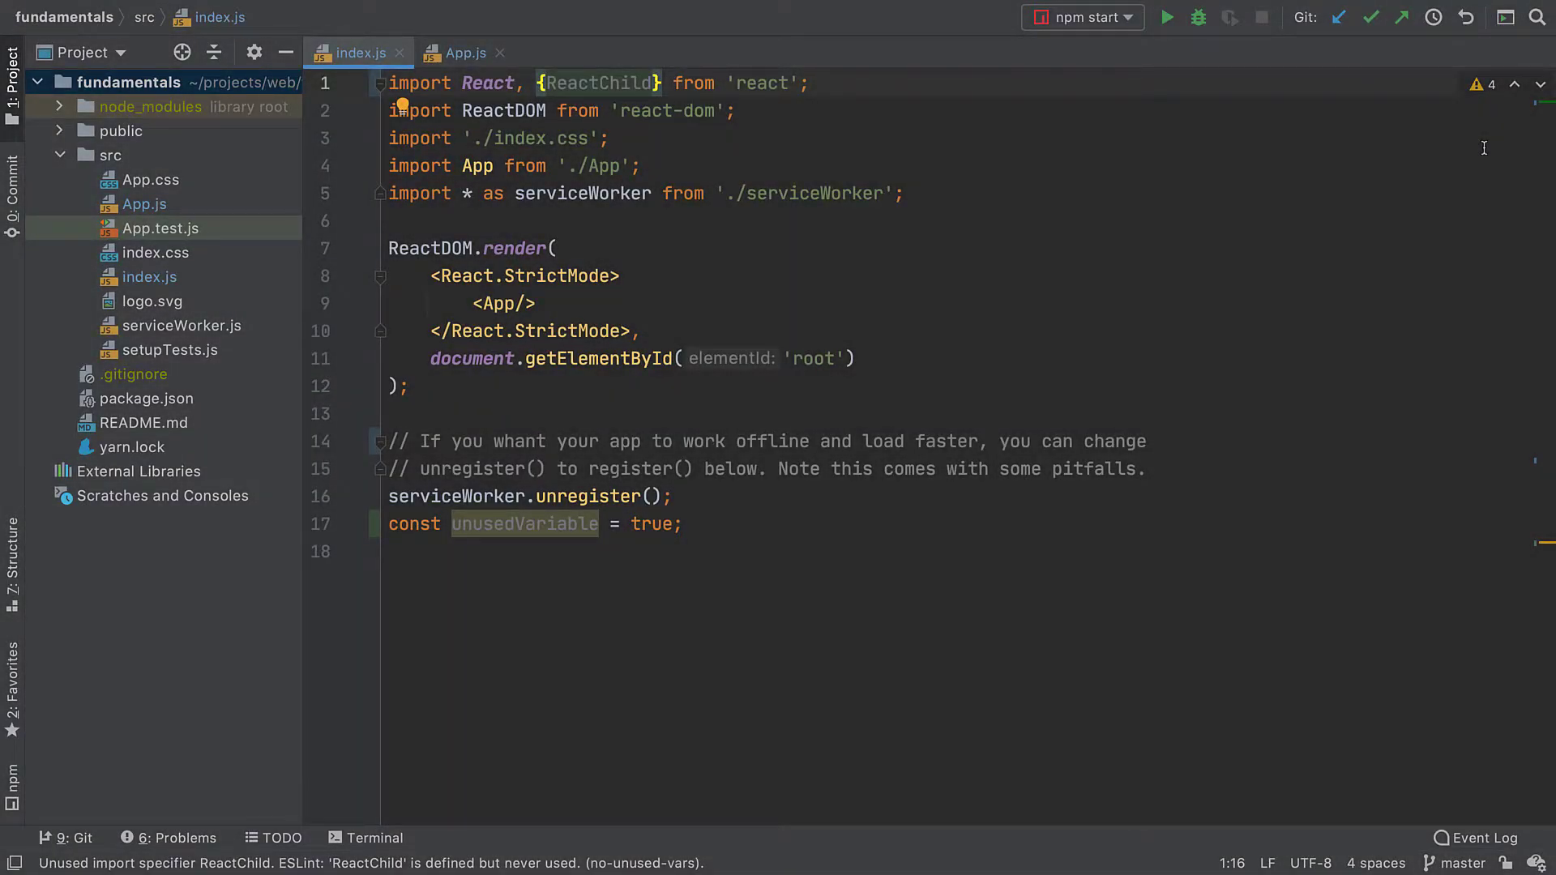
{"action": "left_click", "coordinate": [1485, 85]}
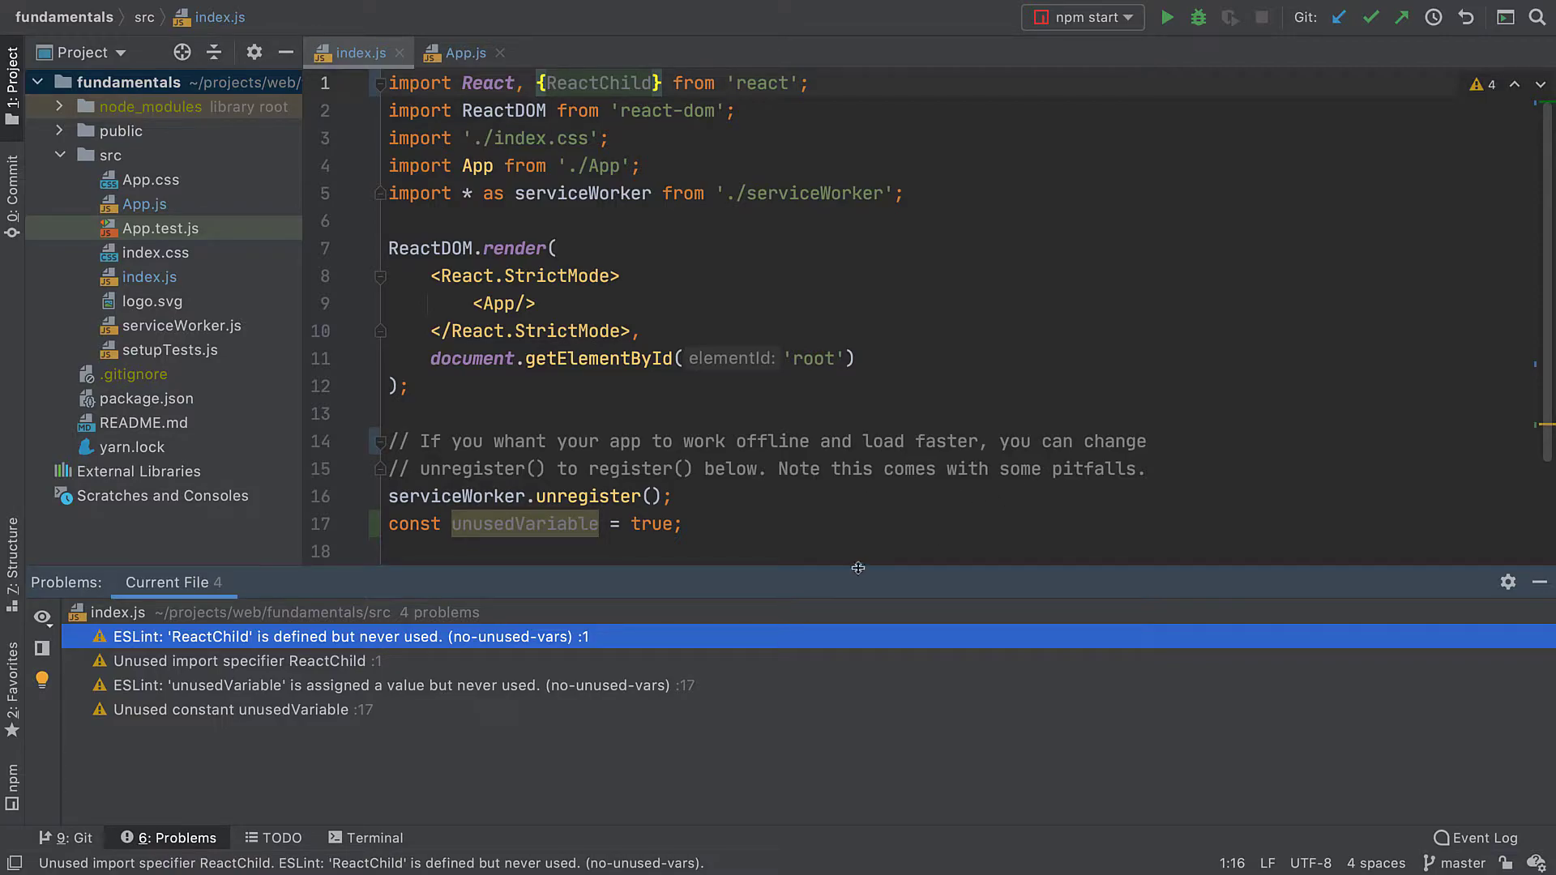
{"action": "left_click", "coordinate": [1536, 592]}
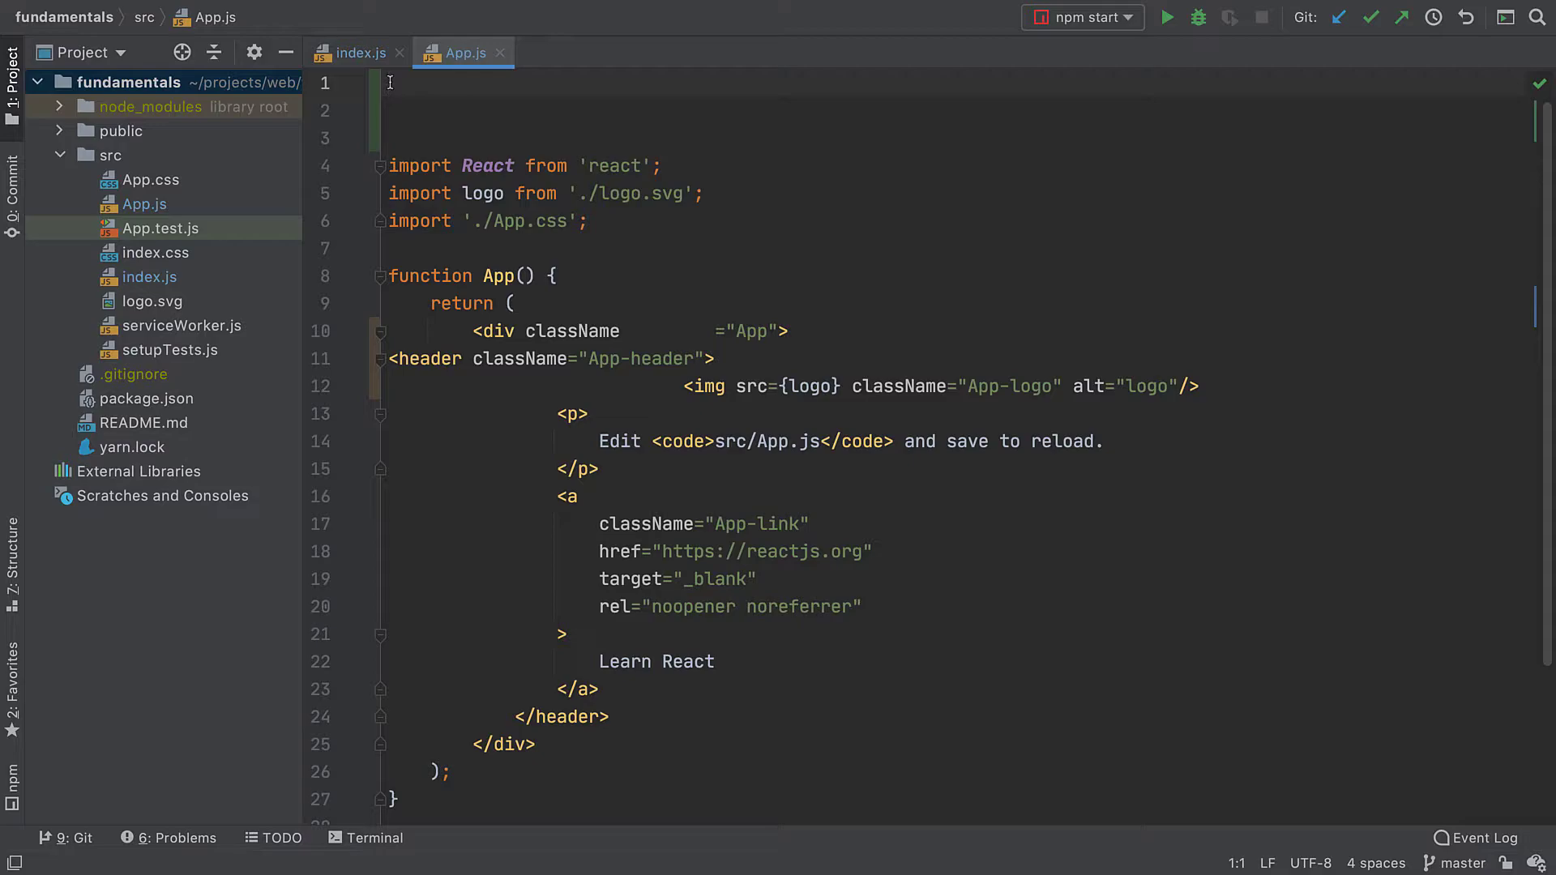
Convert App to a variable holding an arrow function, then browse its Convert to class component option
{"action": "left_click", "coordinate": [434, 276]}
{"action": "left_click", "coordinate": [405, 252]}
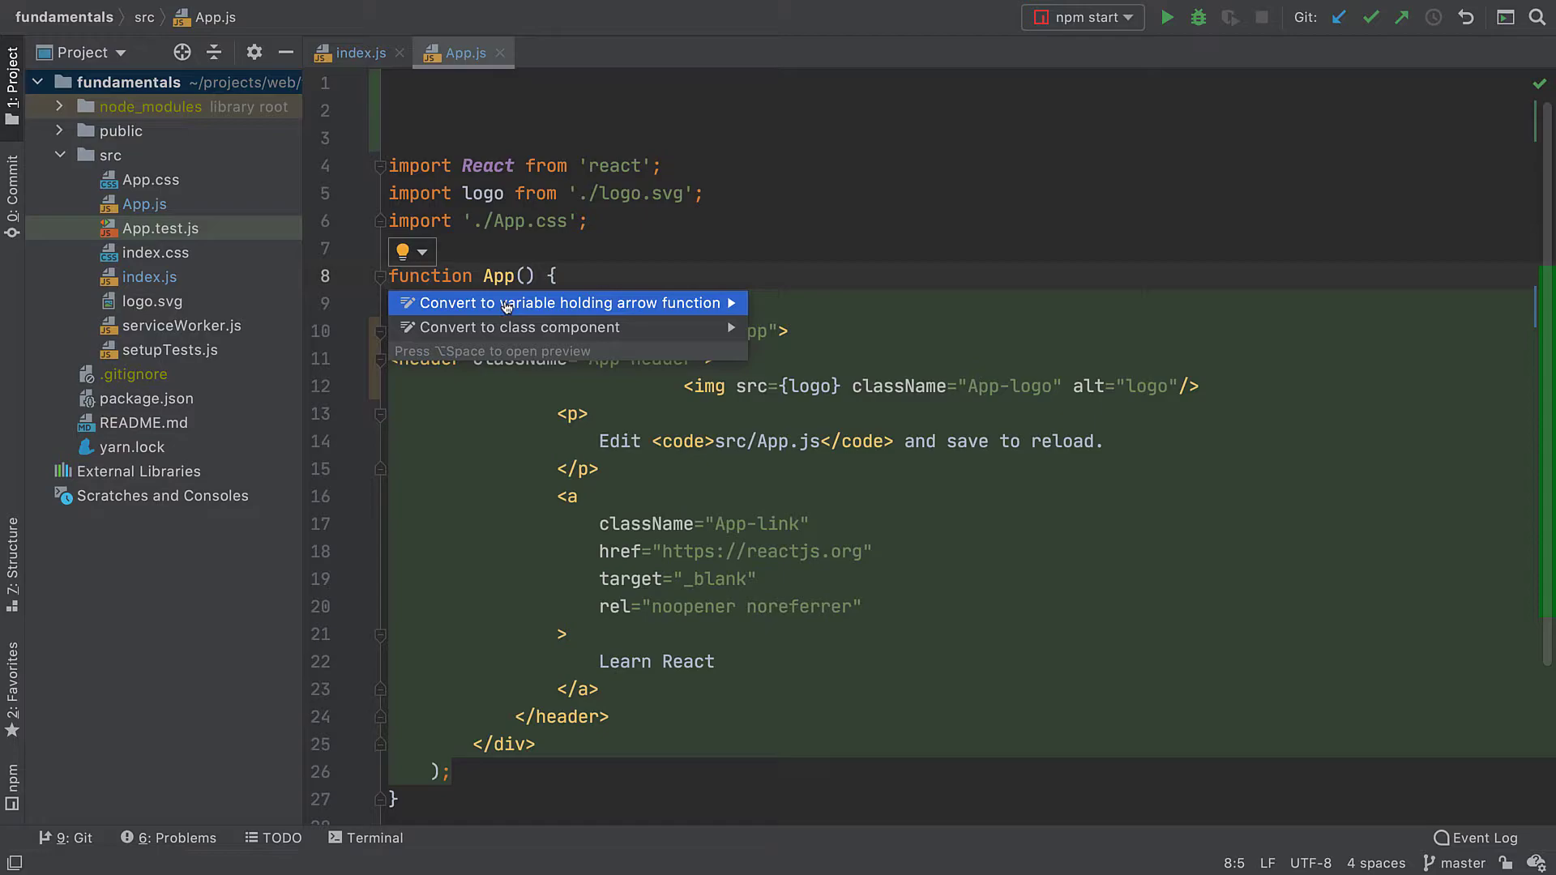
{"action": "left_click", "coordinate": [508, 304]}
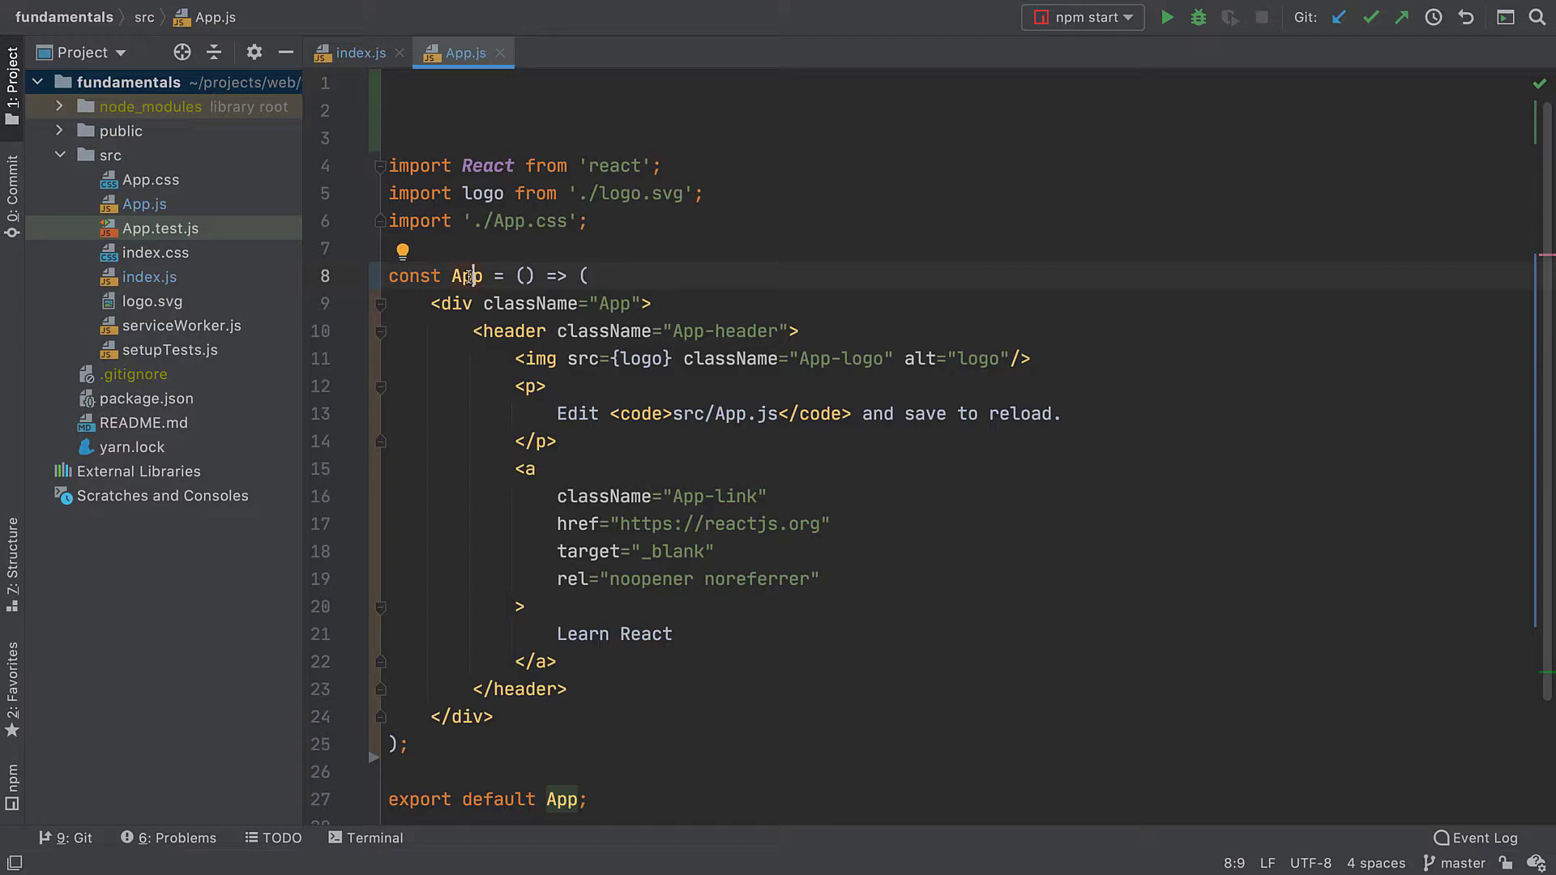
{"action": "left_click", "coordinate": [422, 255]}
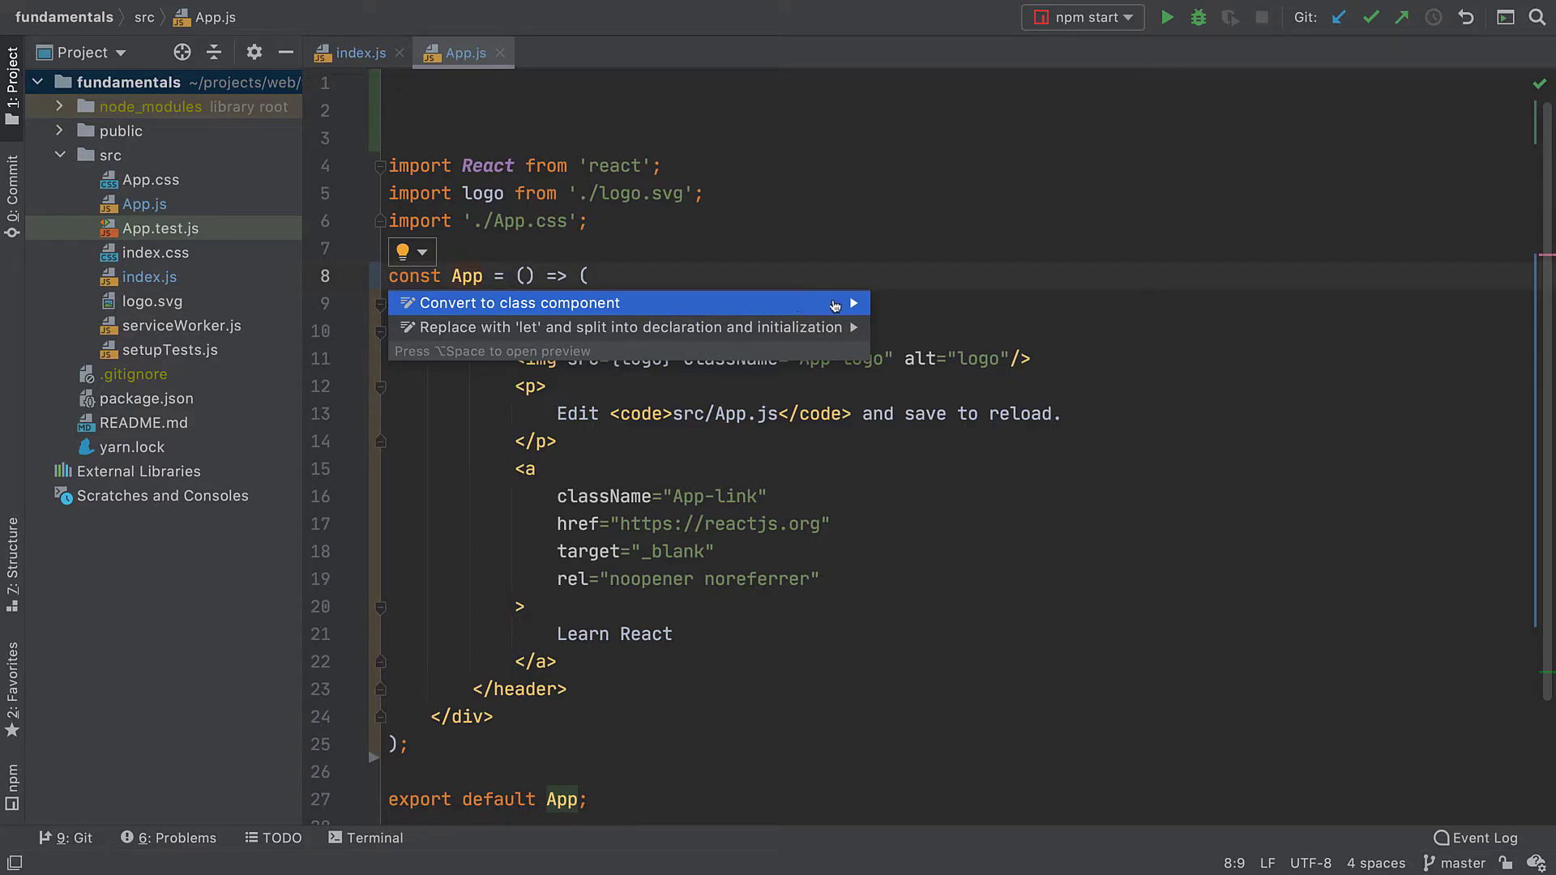
{"action": "left_click", "coordinate": [851, 304]}
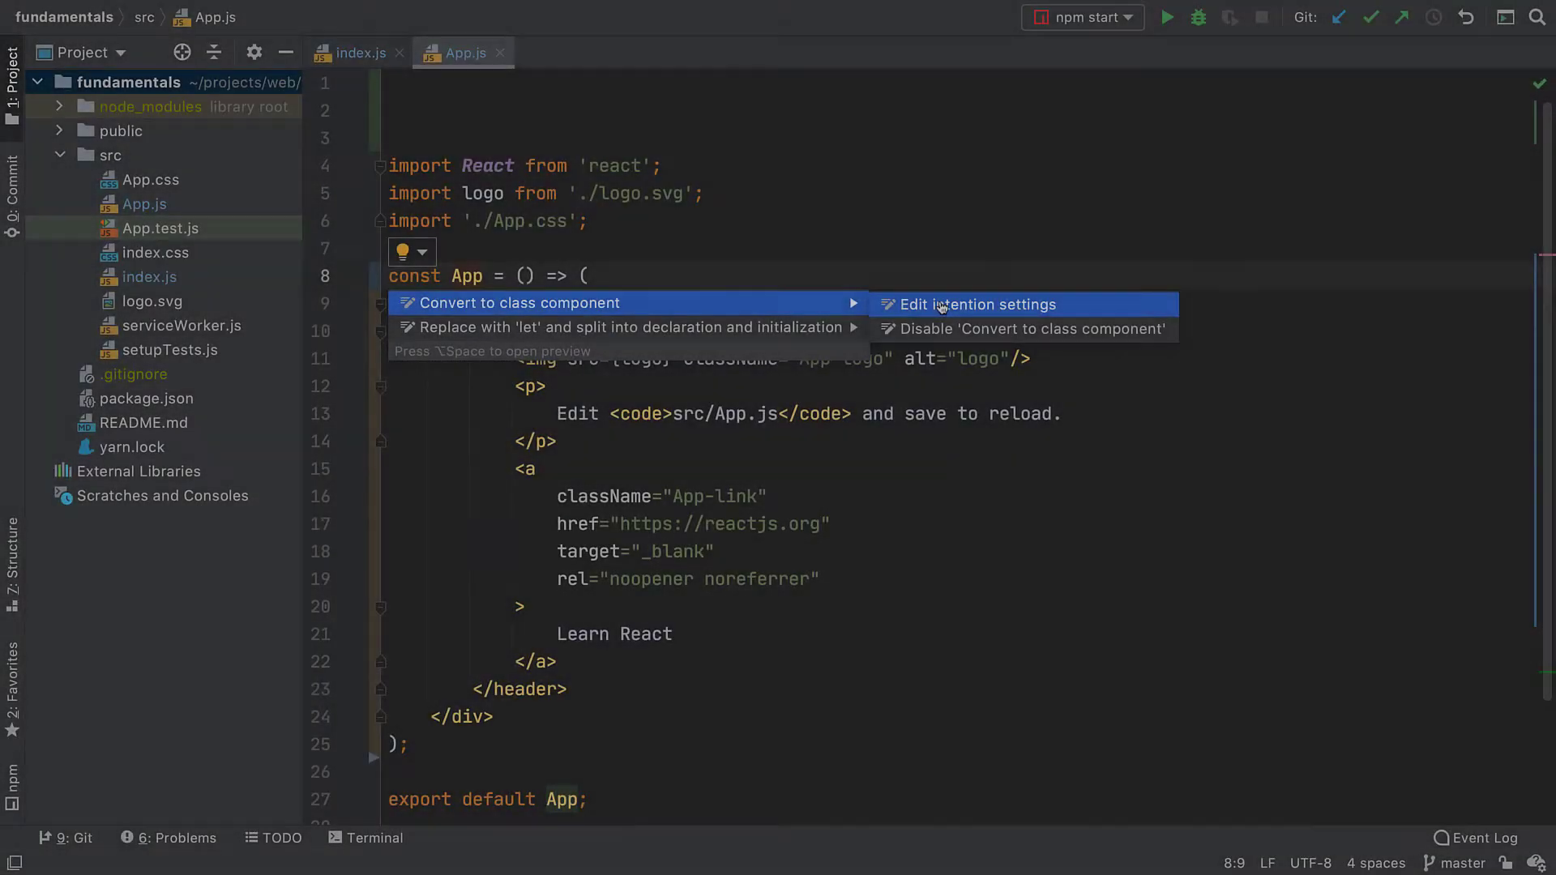
{"action": "left_click", "coordinate": [931, 305]}
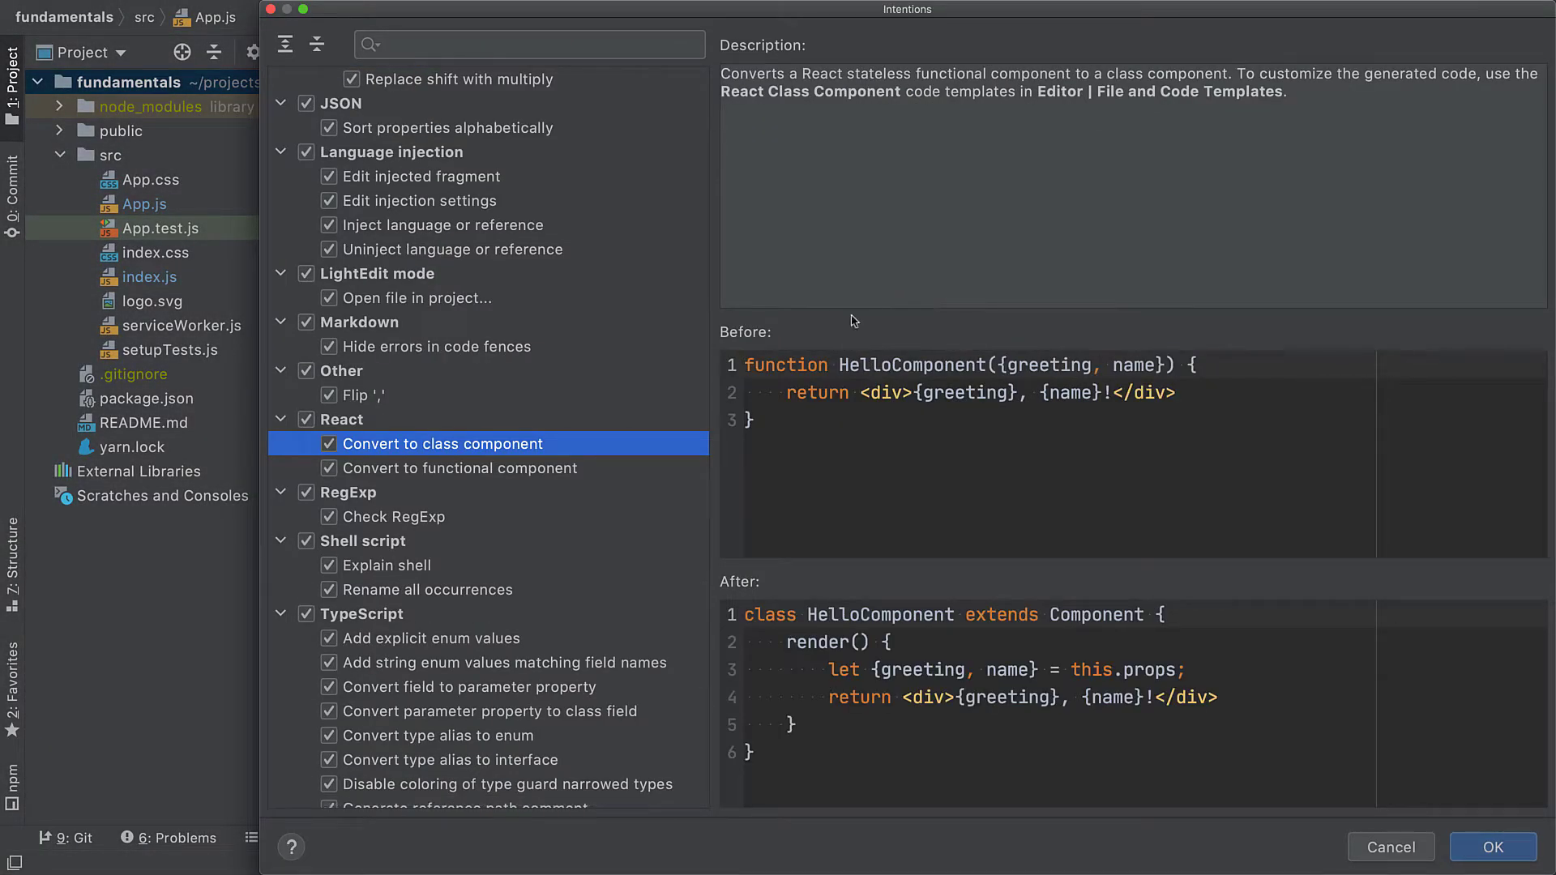
{"action": "scroll", "coordinate": [550, 444], "scroll_direction": "up", "scroll_amount": 5}
{"action": "scroll", "coordinate": [551, 444], "scroll_direction": "up", "scroll_amount": 5}
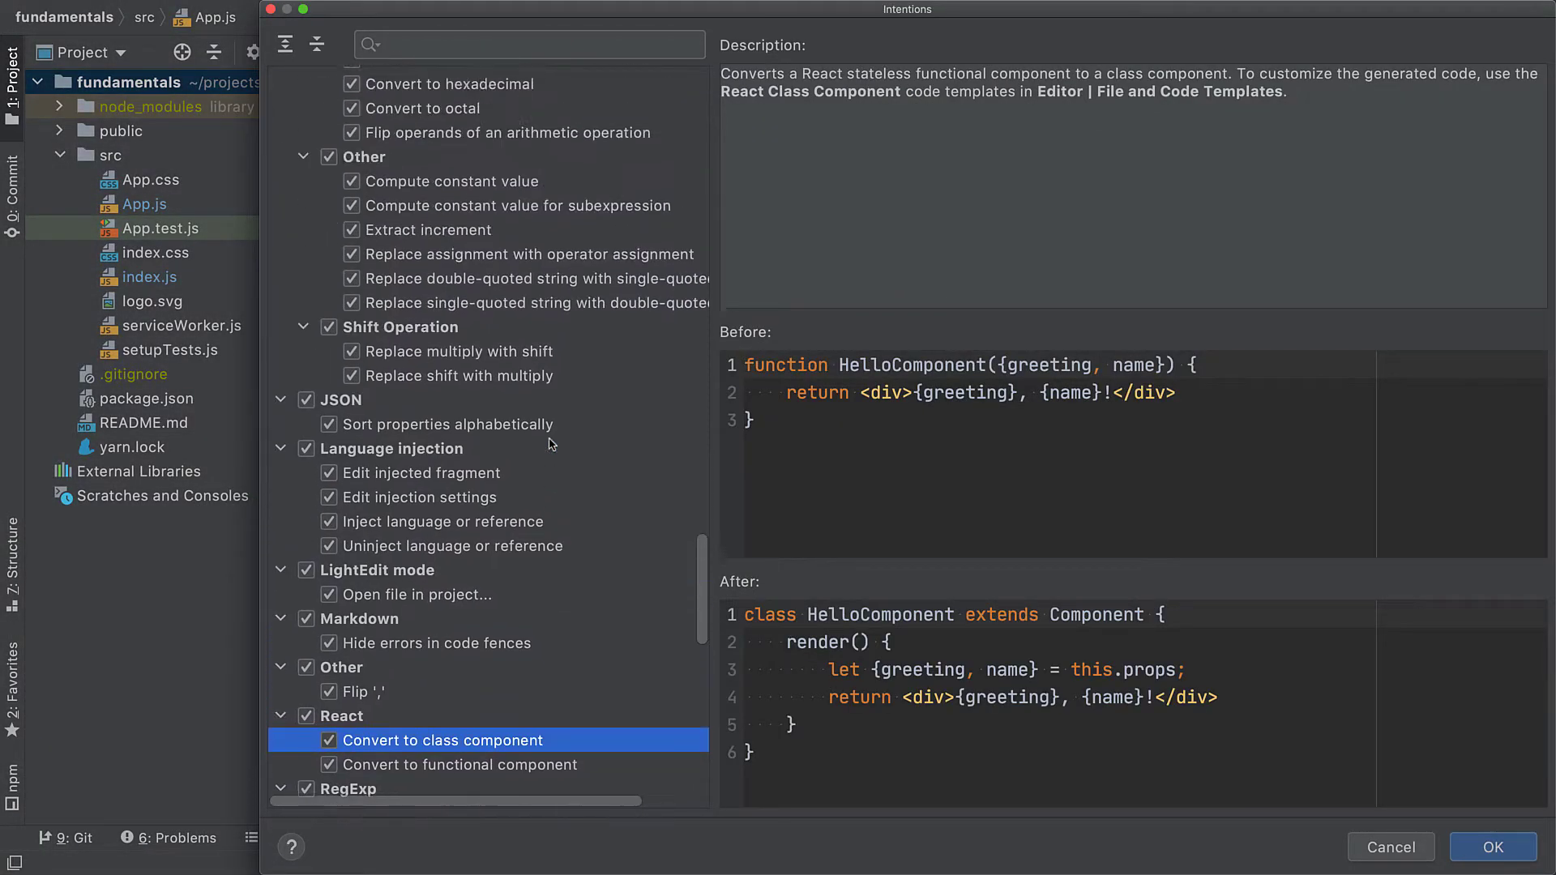
{"action": "scroll", "coordinate": [551, 444], "scroll_direction": "up", "scroll_amount": 4}
{"action": "scroll", "coordinate": [550, 444], "scroll_direction": "up", "scroll_amount": 3}
{"action": "scroll", "coordinate": [550, 443], "scroll_direction": "up", "scroll_amount": 1}
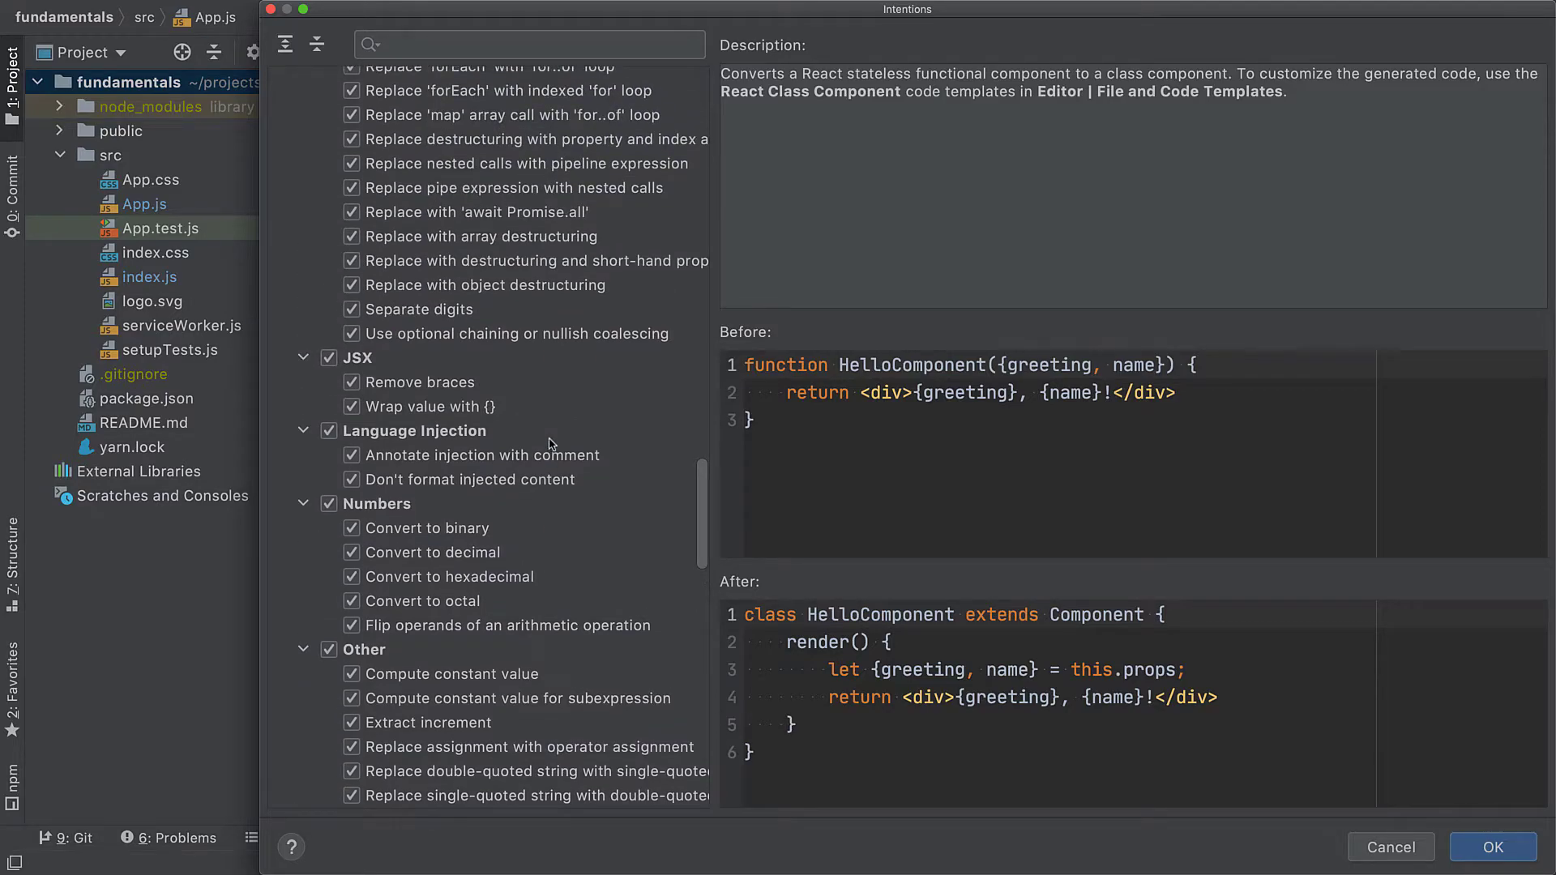
{"action": "type", "text": "async"}
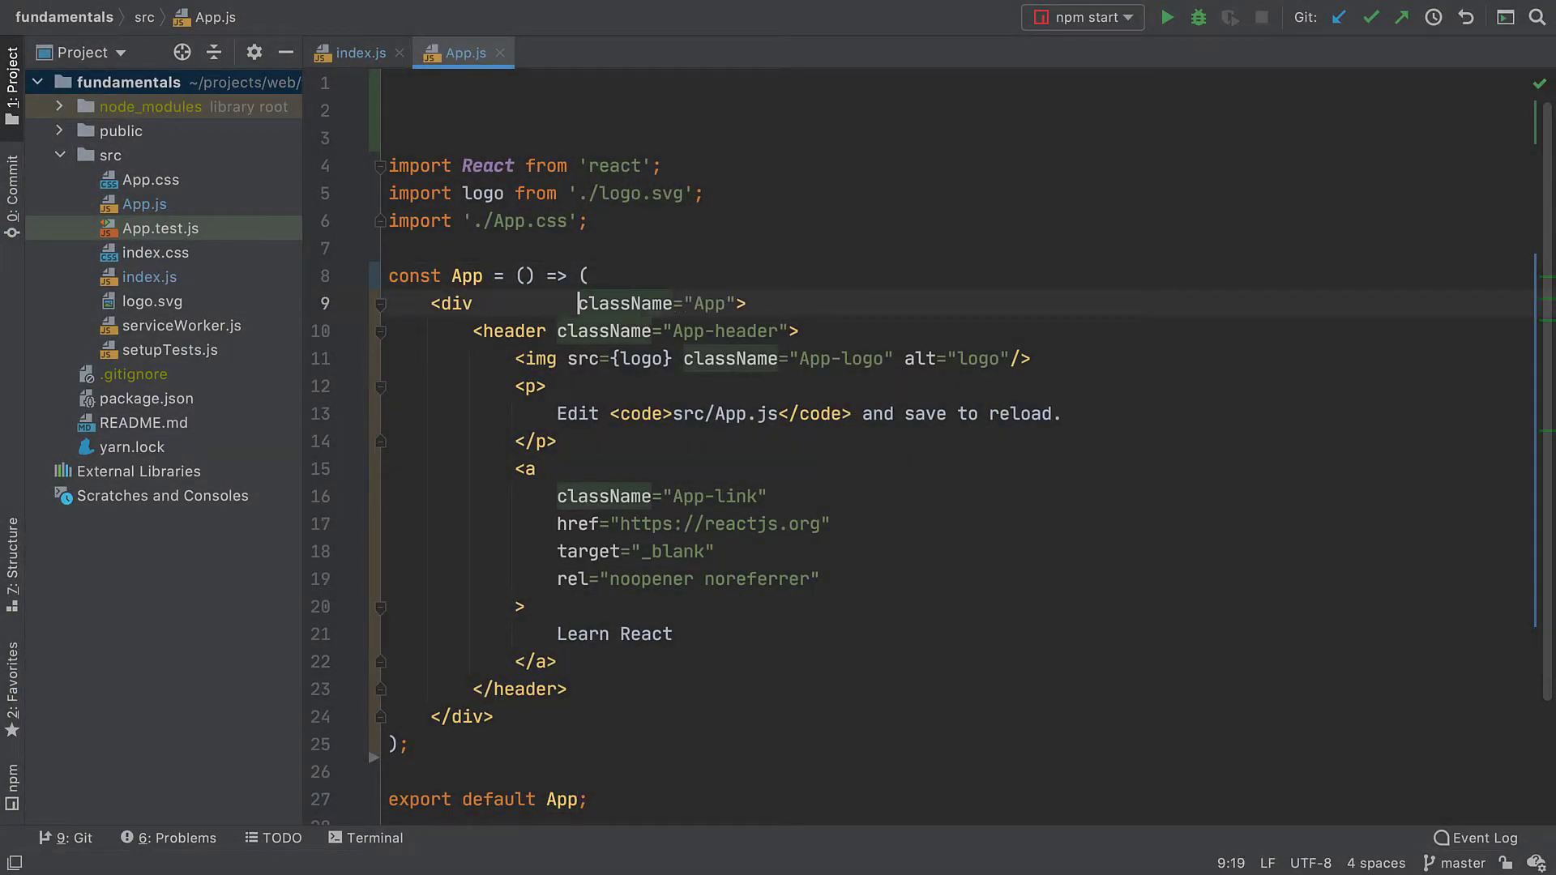
Misalign the div line, unindent the header line twice, then reformat App.js
{"action": "left_click", "coordinate": [472, 332]}
{"action": "key", "text": "shift+Tab"}
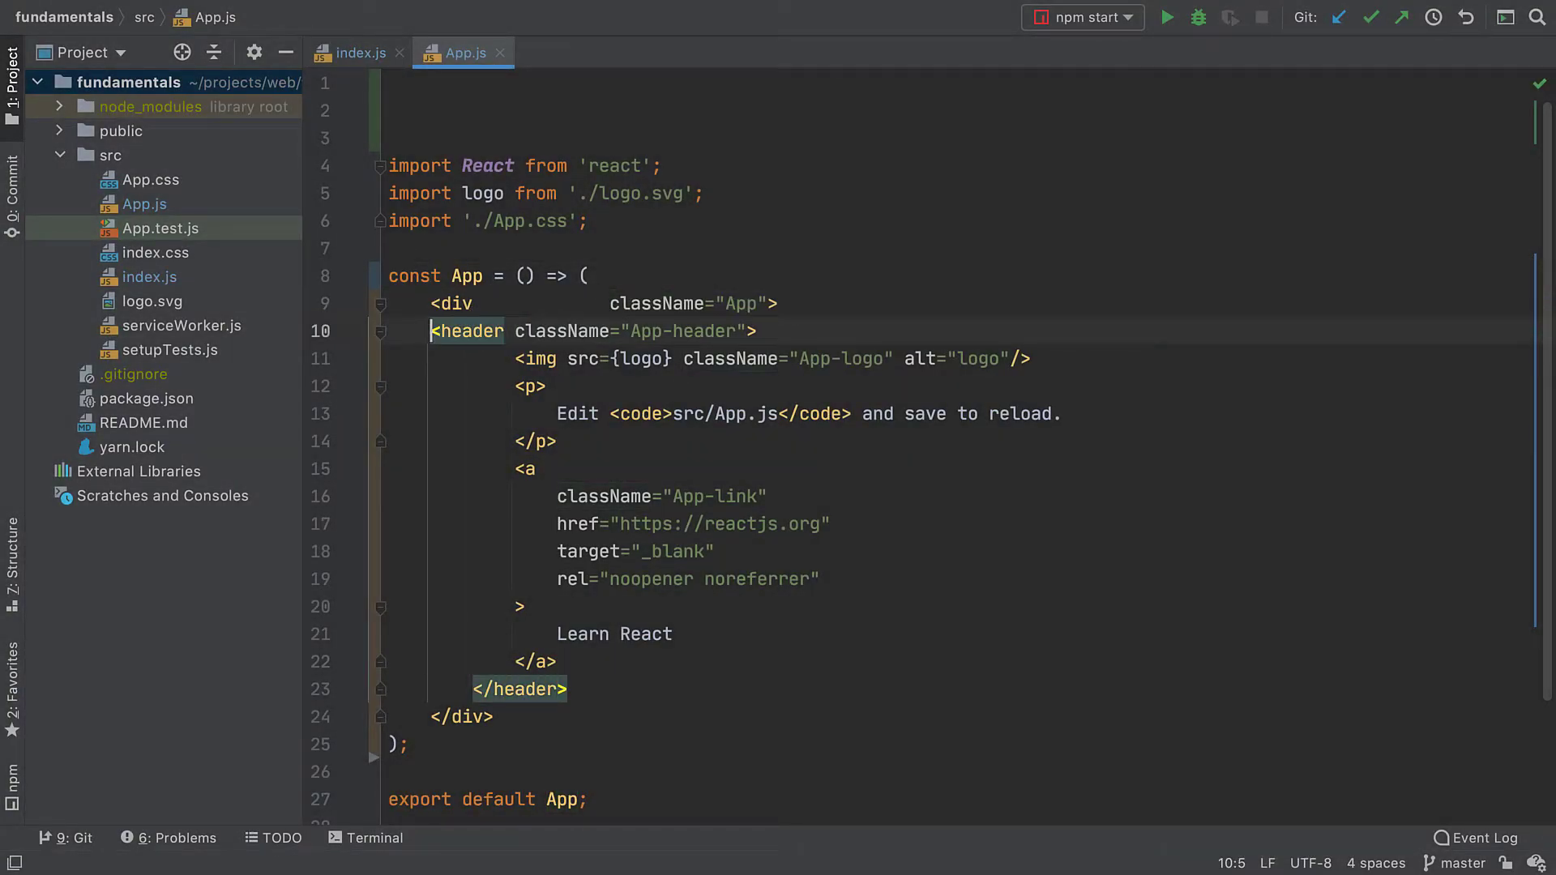
{"action": "key", "text": "shift+Tab"}
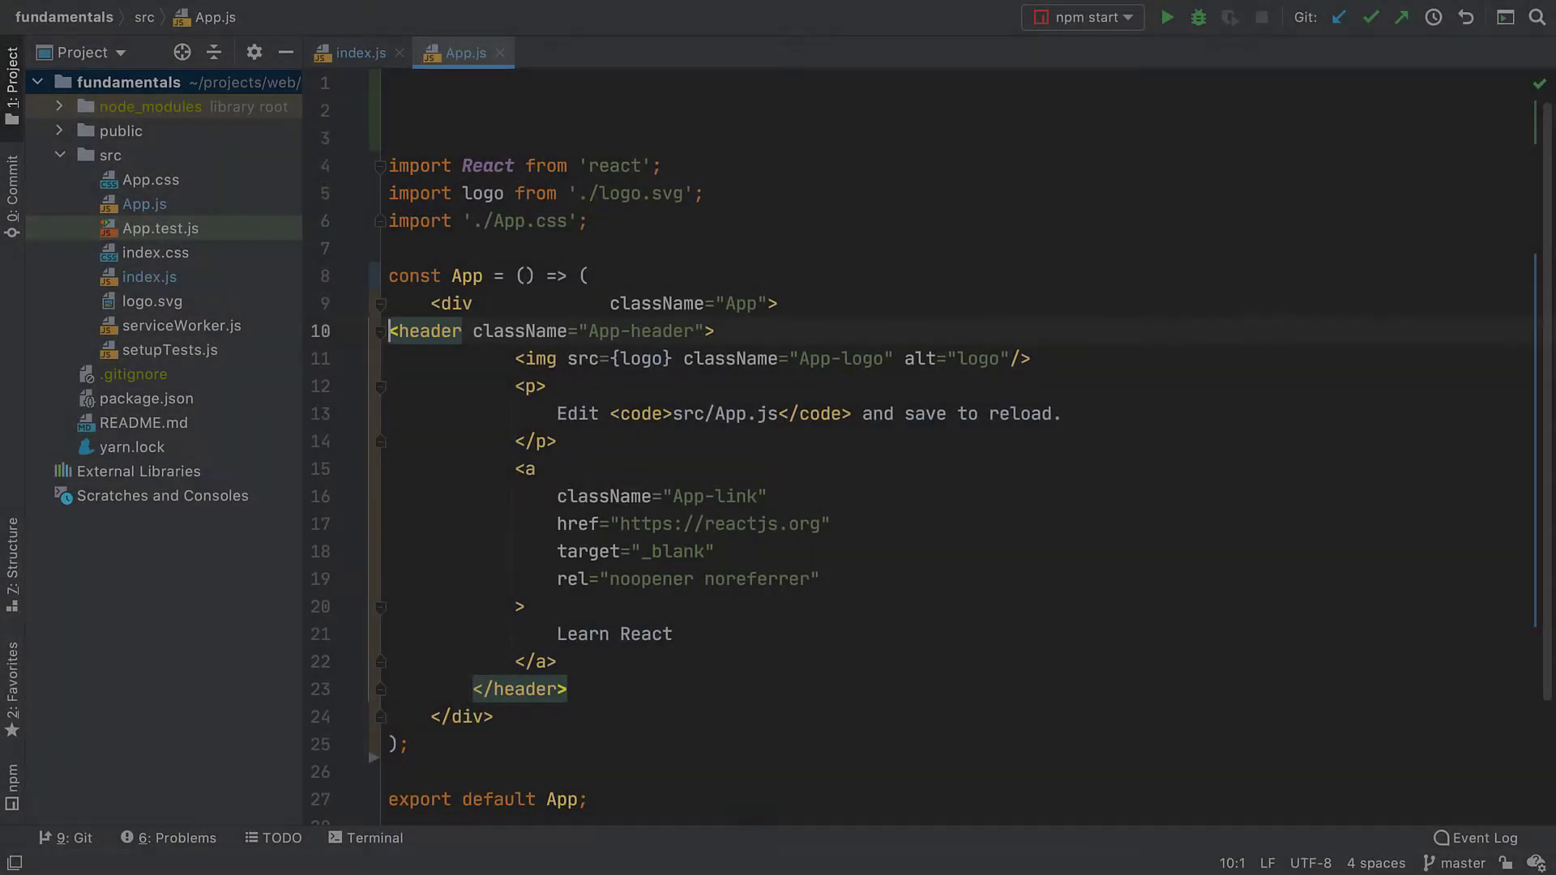
{"action": "key", "text": "ctrl+alt+l"}
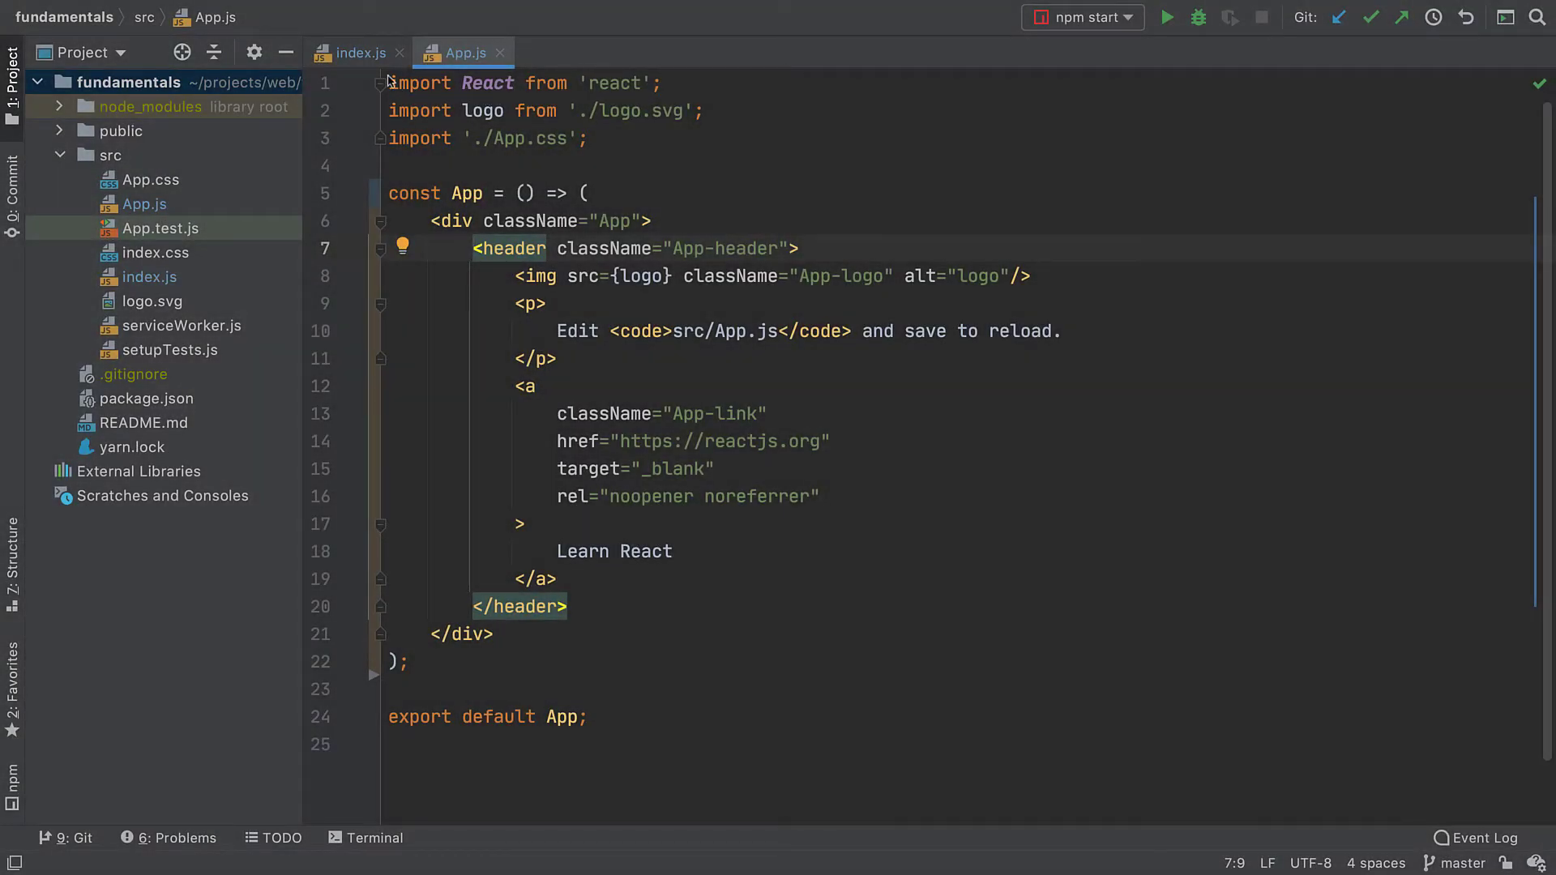
In index.js, delete the App import and tag name, then re-add App through completion
{"action": "left_click", "coordinate": [362, 53]}
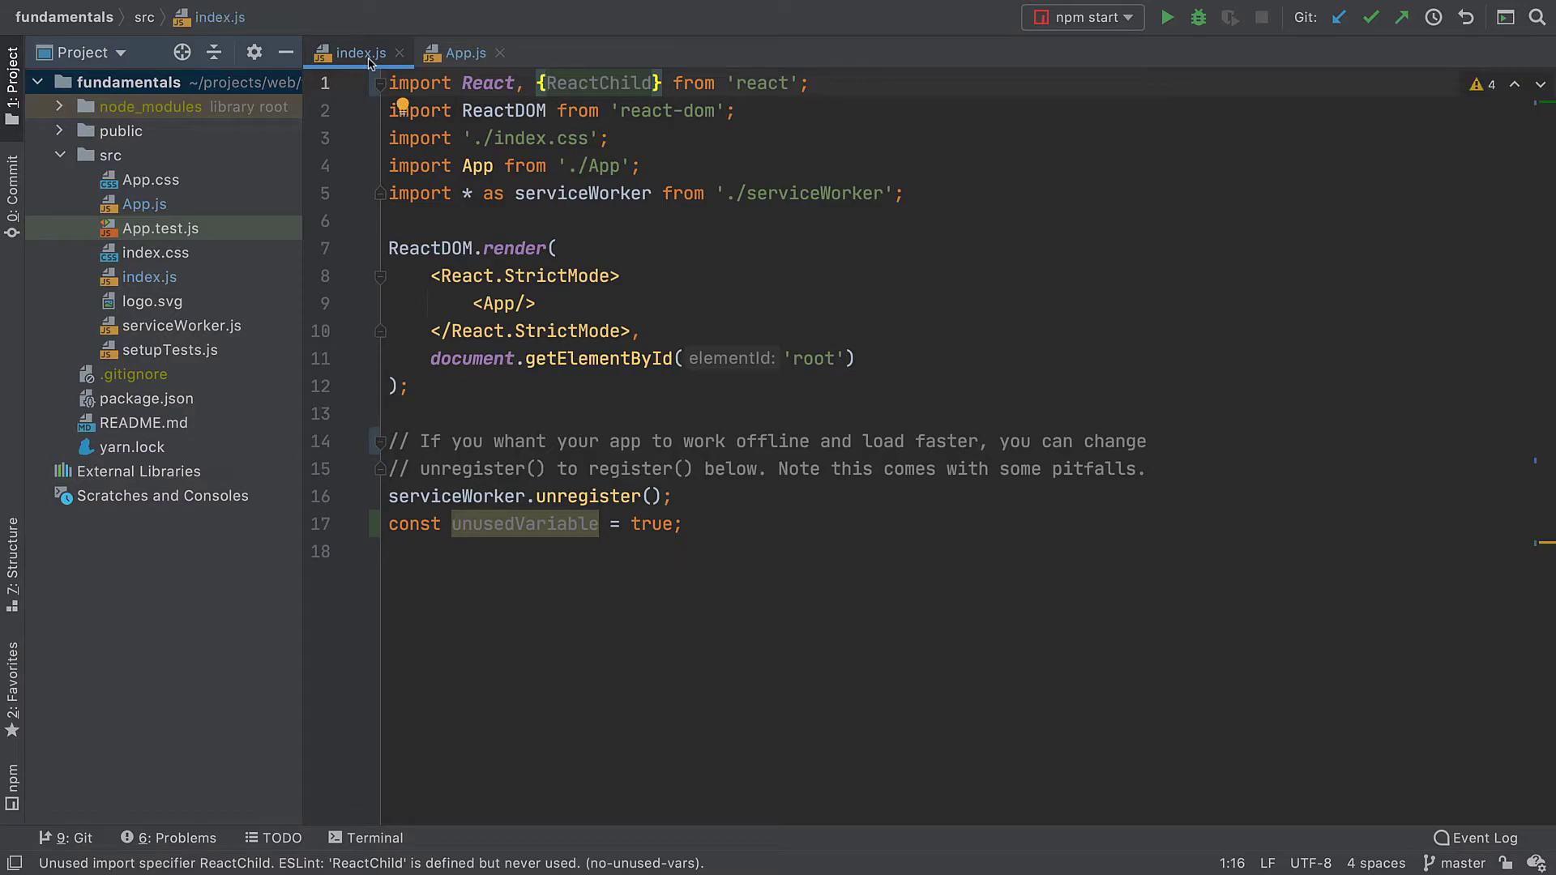
{"action": "left_click", "coordinate": [472, 166]}
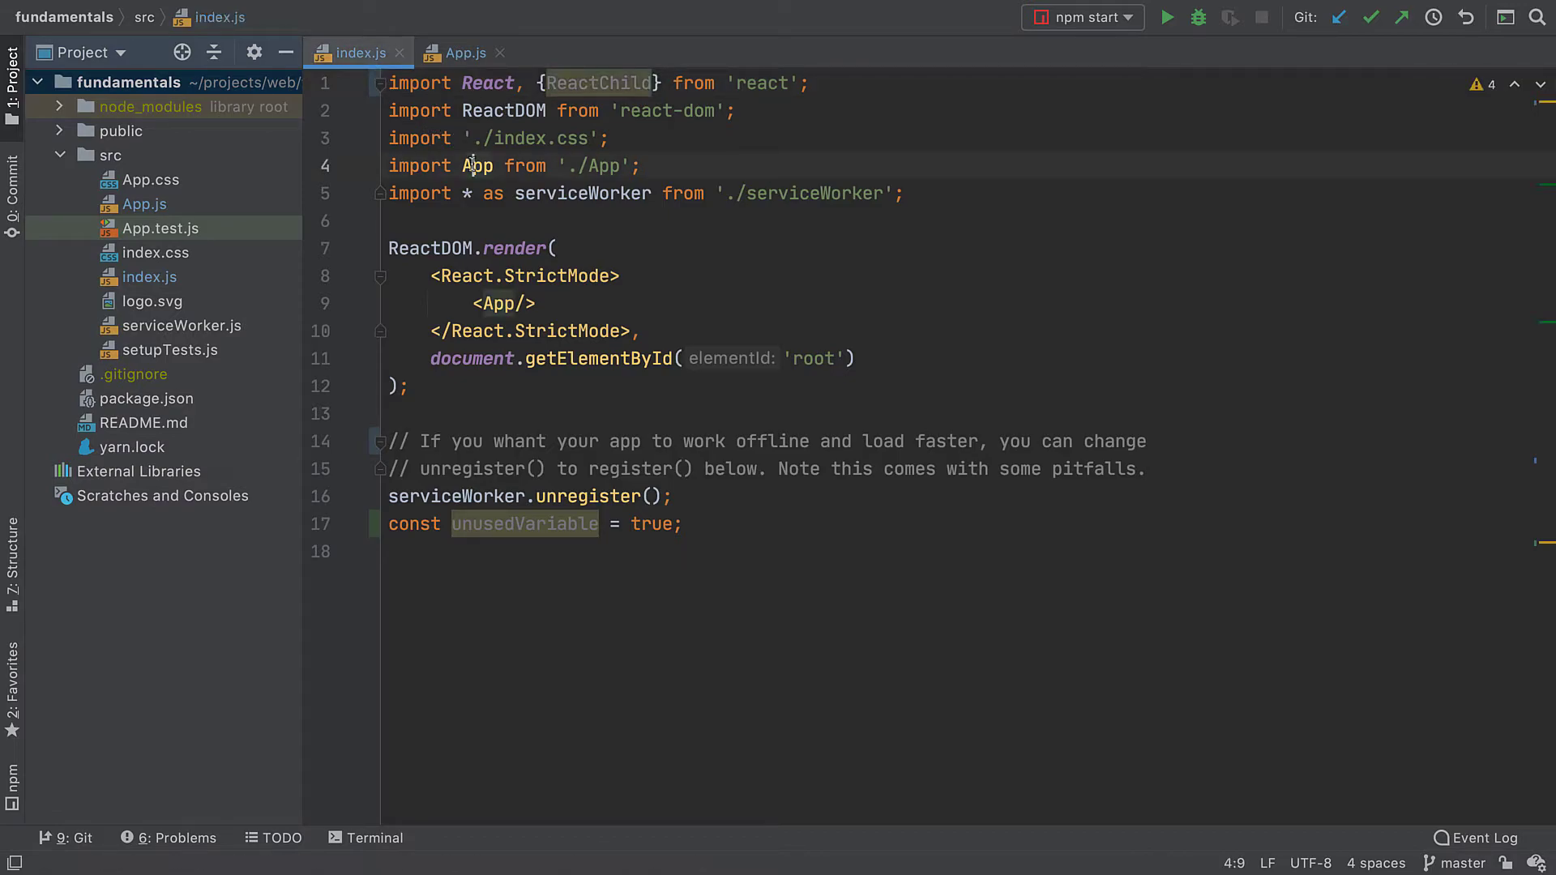
{"action": "key", "text": "ctrl+y"}
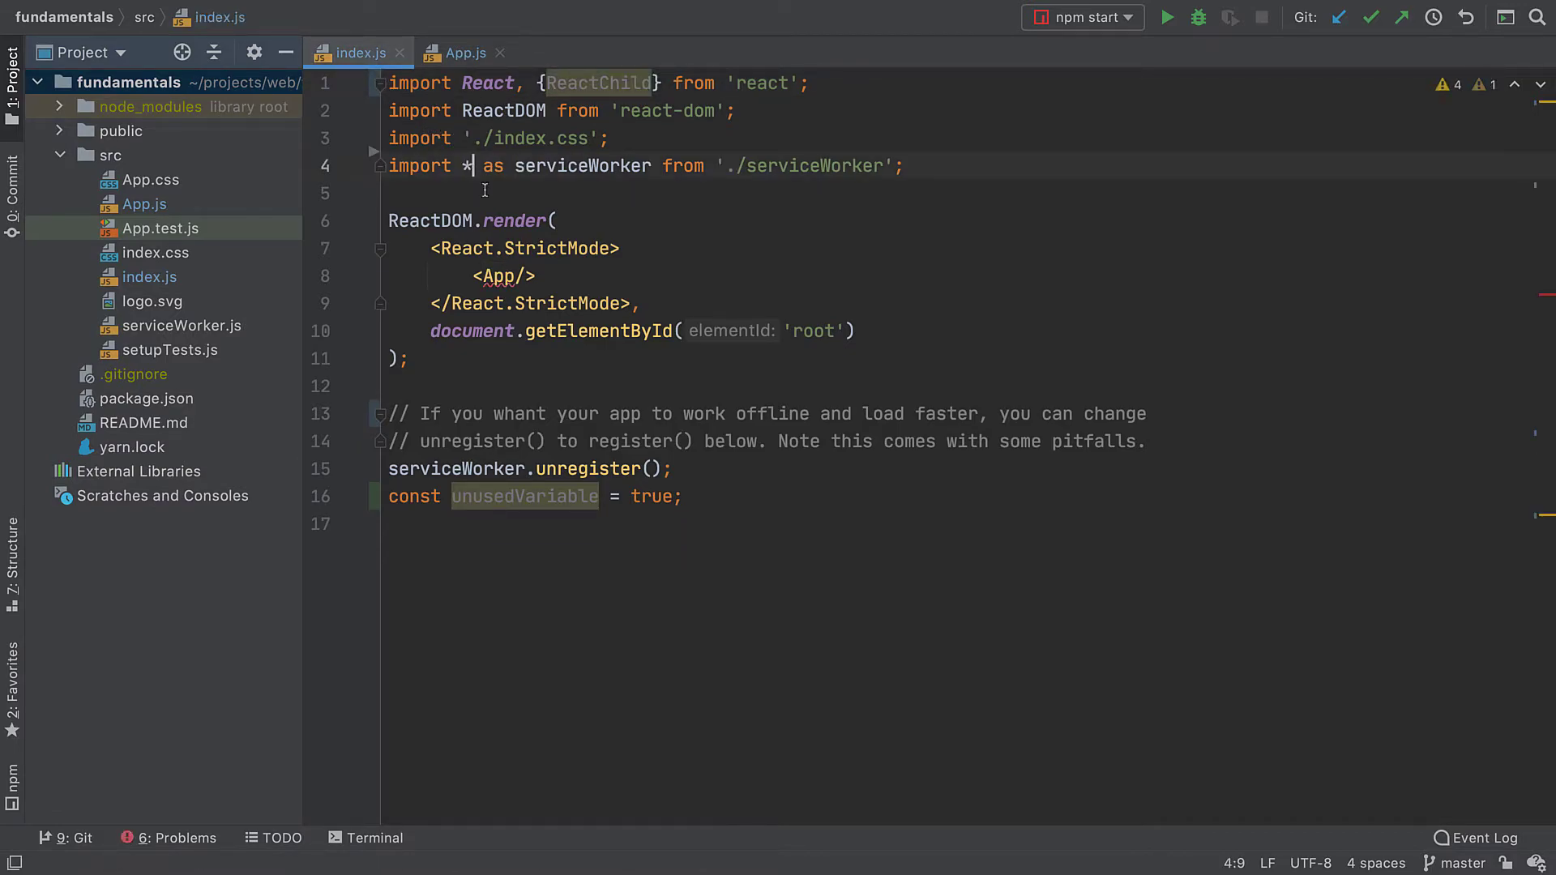
{"action": "left_click", "coordinate": [521, 276]}
{"action": "key", "text": "BackSpace"}
{"action": "key", "text": "BackSpace"}
{"action": "key", "text": "BackSpace"}
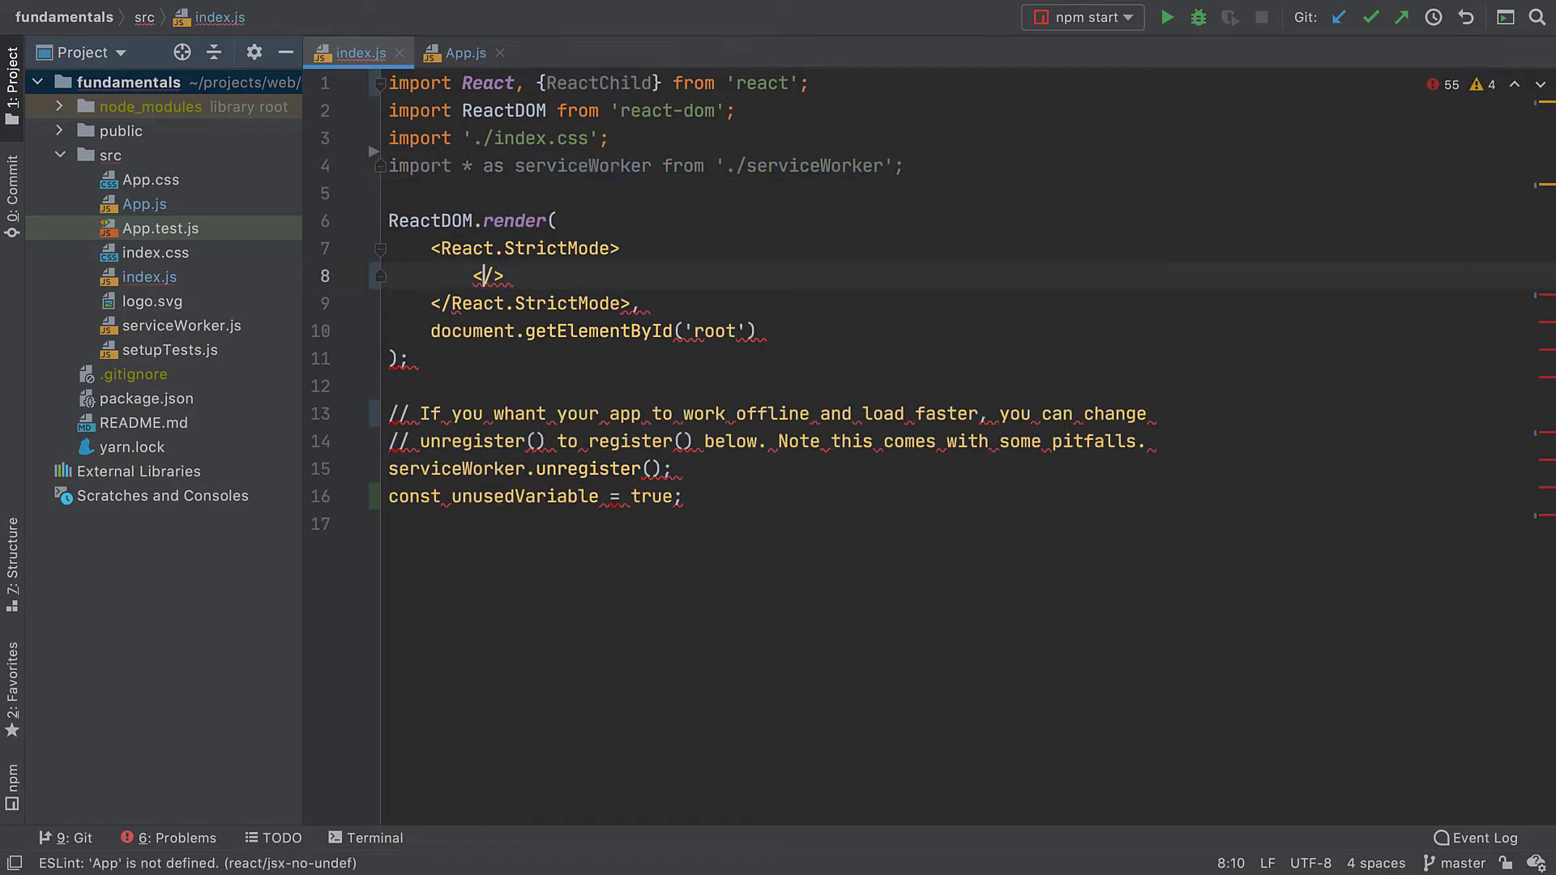
{"action": "type", "text": "A"}
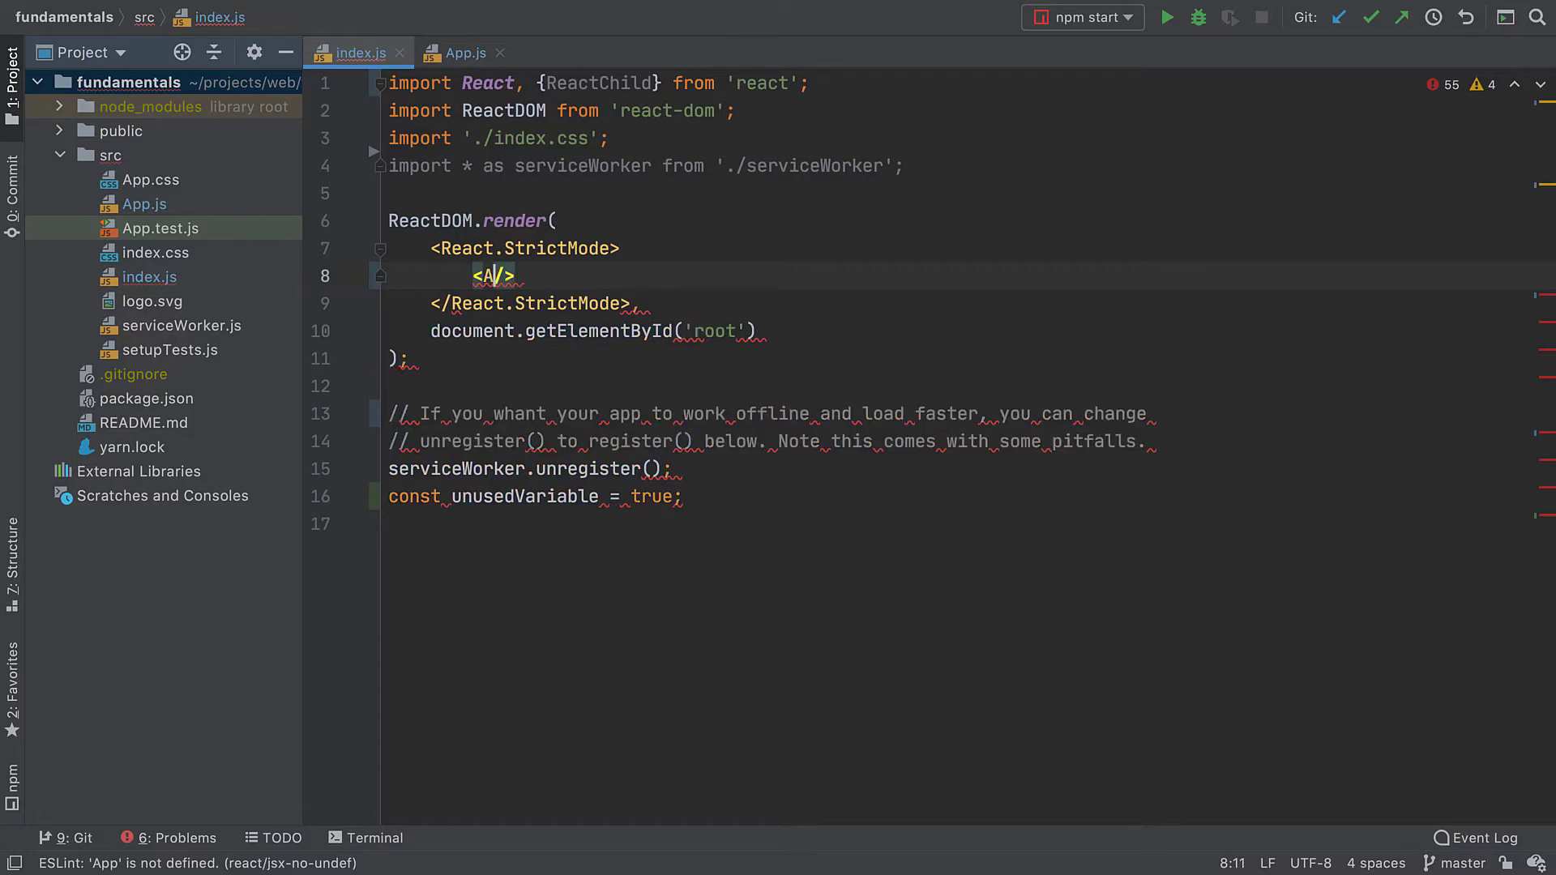
{"action": "key", "text": "Return"}
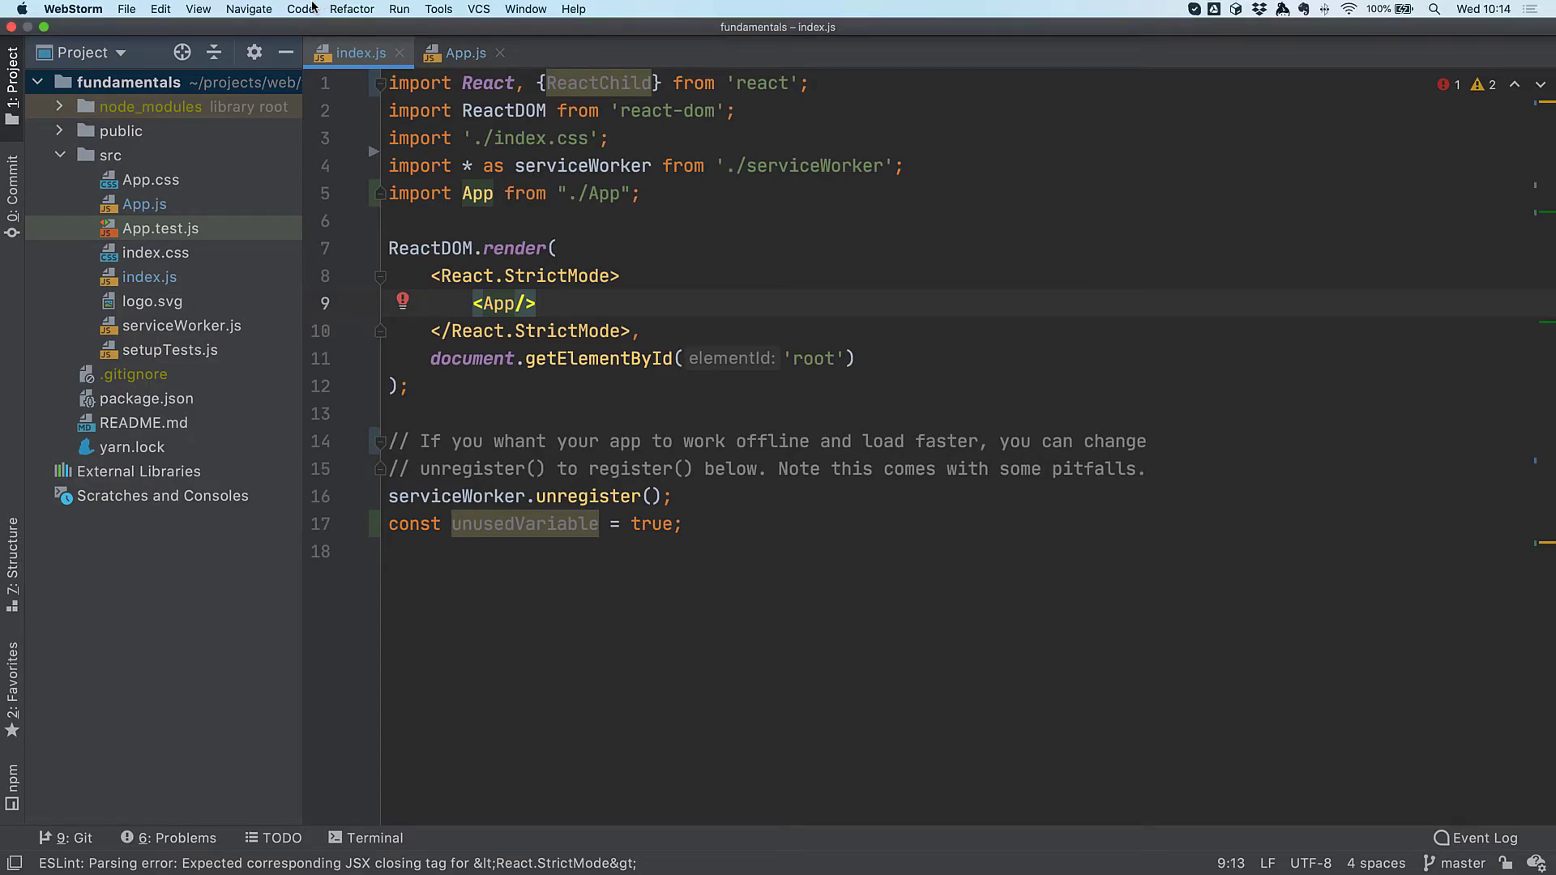
Run Optimize Imports on index.js to drop the unused ReactChild import
{"action": "left_click", "coordinate": [305, 9]}
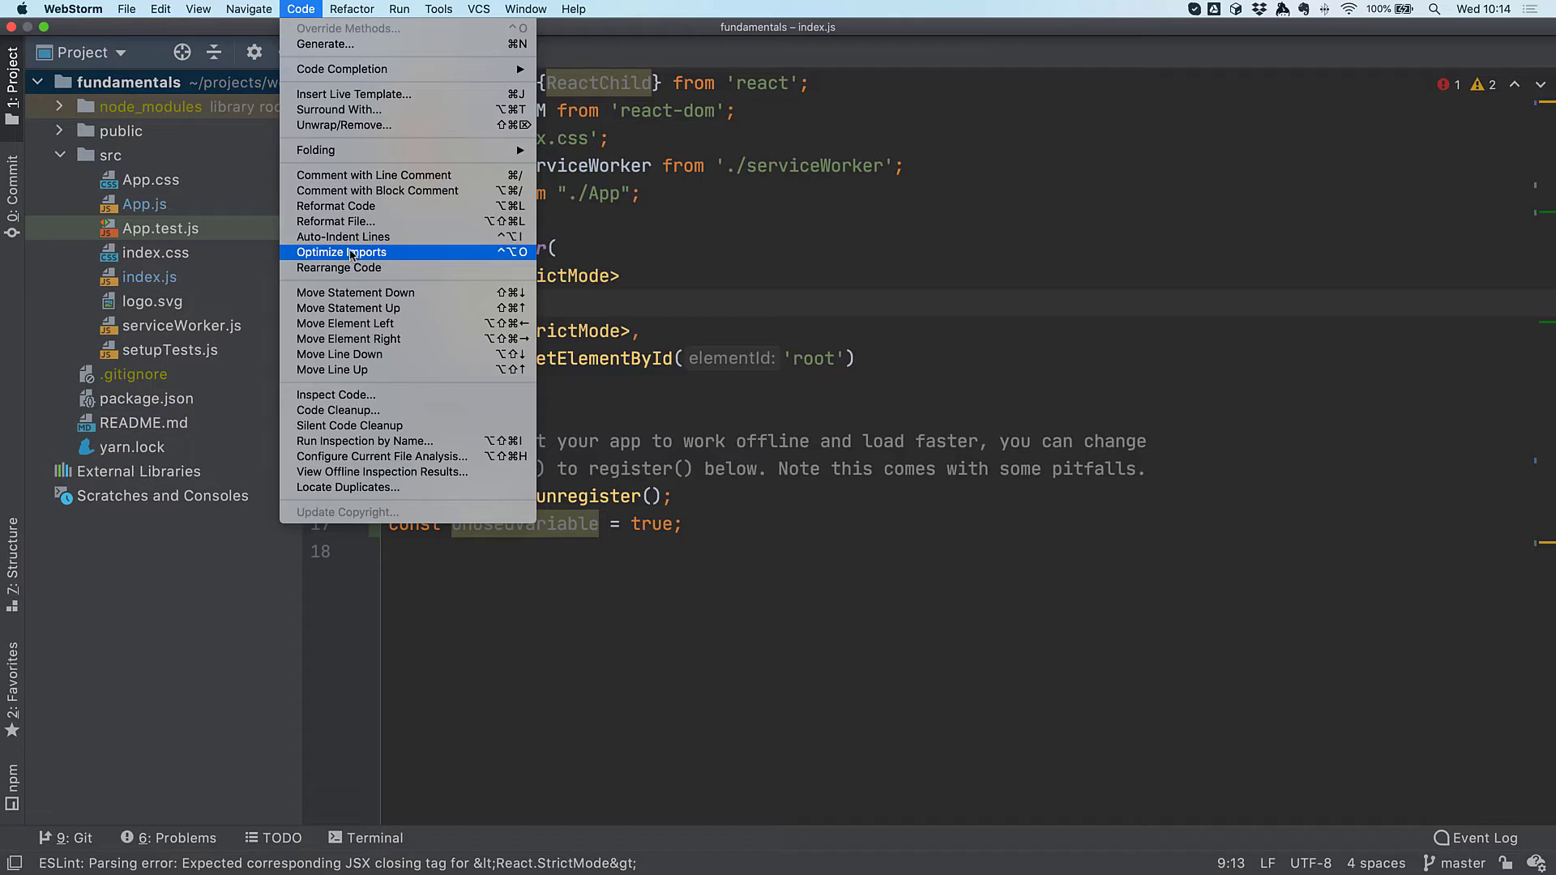
{"action": "left_click", "coordinate": [351, 251]}
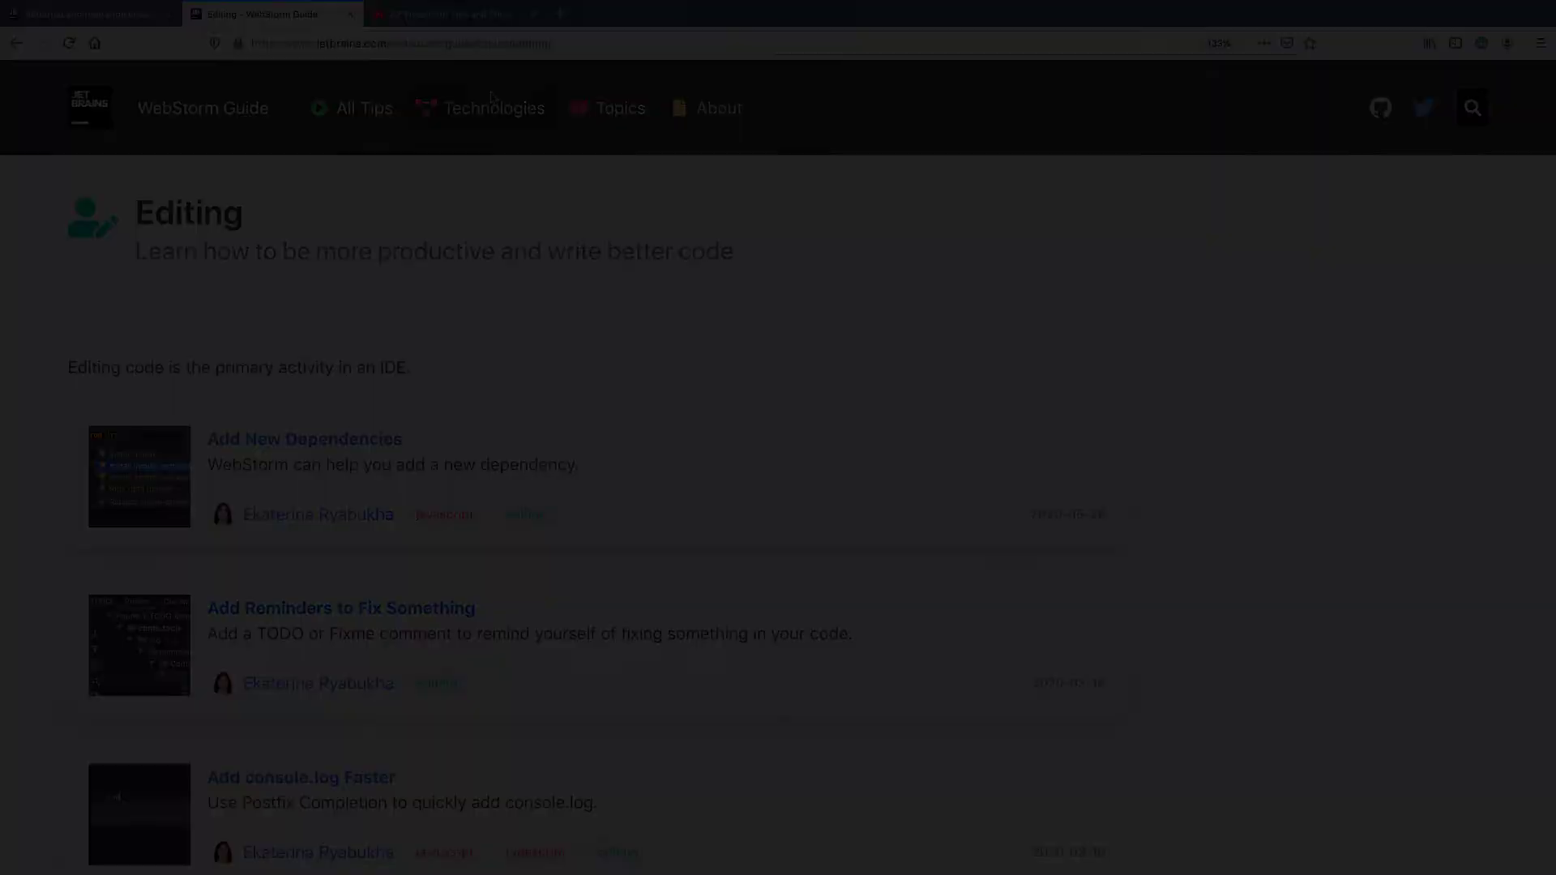
{"action": "scroll", "coordinate": [514, 290], "scroll_direction": "down", "scroll_amount": 5}
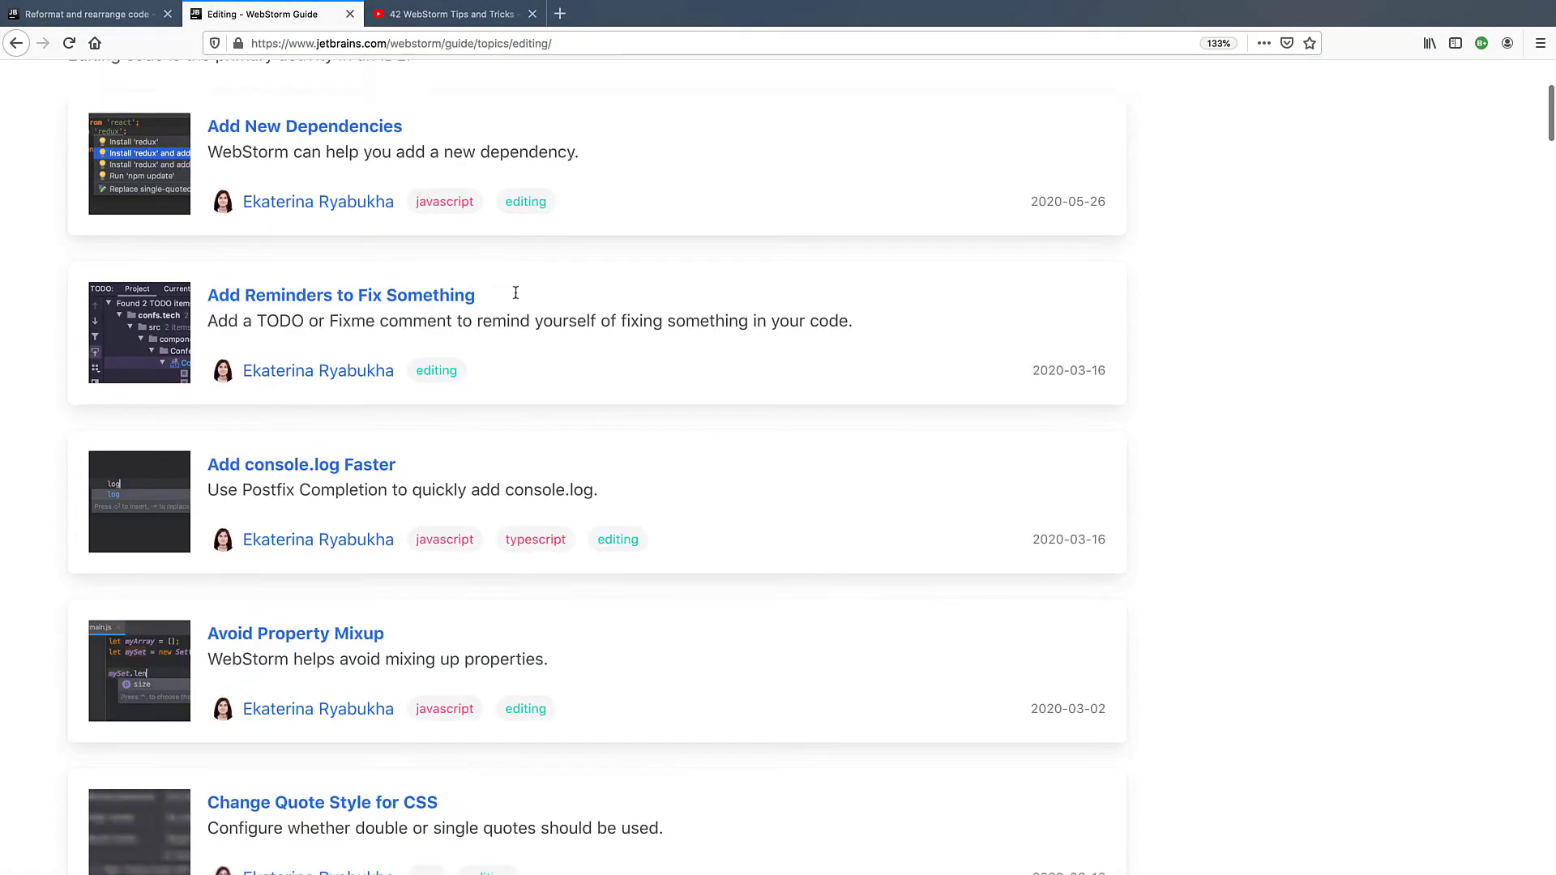
{"action": "scroll", "coordinate": [514, 290], "scroll_direction": "down", "scroll_amount": 5}
{"action": "scroll", "coordinate": [514, 290], "scroll_direction": "down", "scroll_amount": 5}
{"action": "scroll", "coordinate": [514, 290], "scroll_direction": "down", "scroll_amount": 3}
{"action": "scroll", "coordinate": [514, 290], "scroll_direction": "down", "scroll_amount": 4}
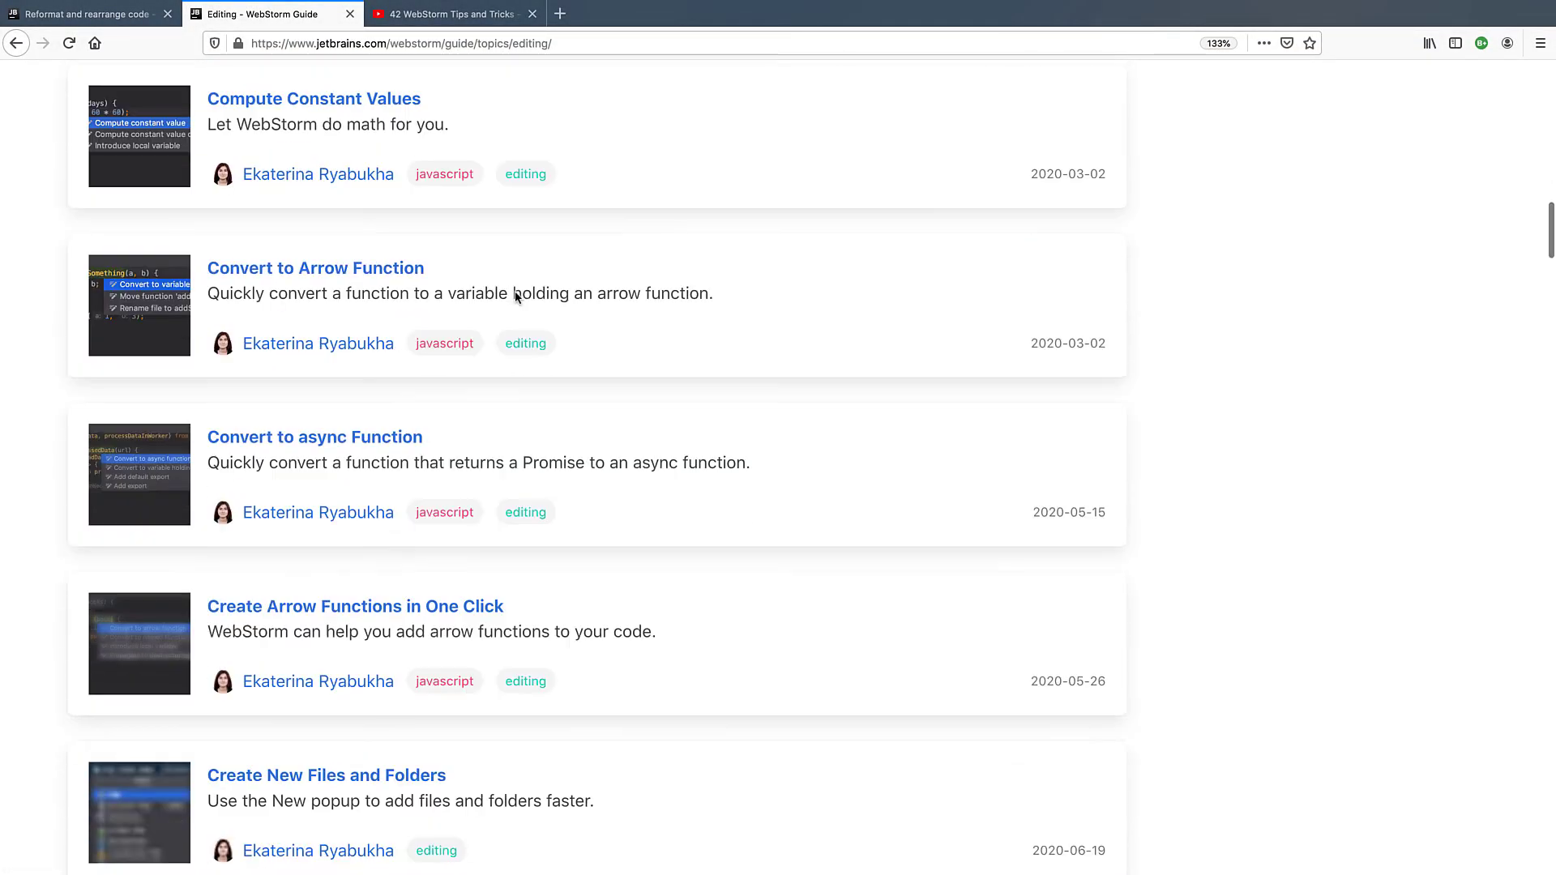
{"action": "scroll", "coordinate": [514, 291], "scroll_direction": "down", "scroll_amount": 4}
{"action": "scroll", "coordinate": [514, 291], "scroll_direction": "down", "scroll_amount": 5}
{"action": "scroll", "coordinate": [514, 290], "scroll_direction": "down", "scroll_amount": 2}
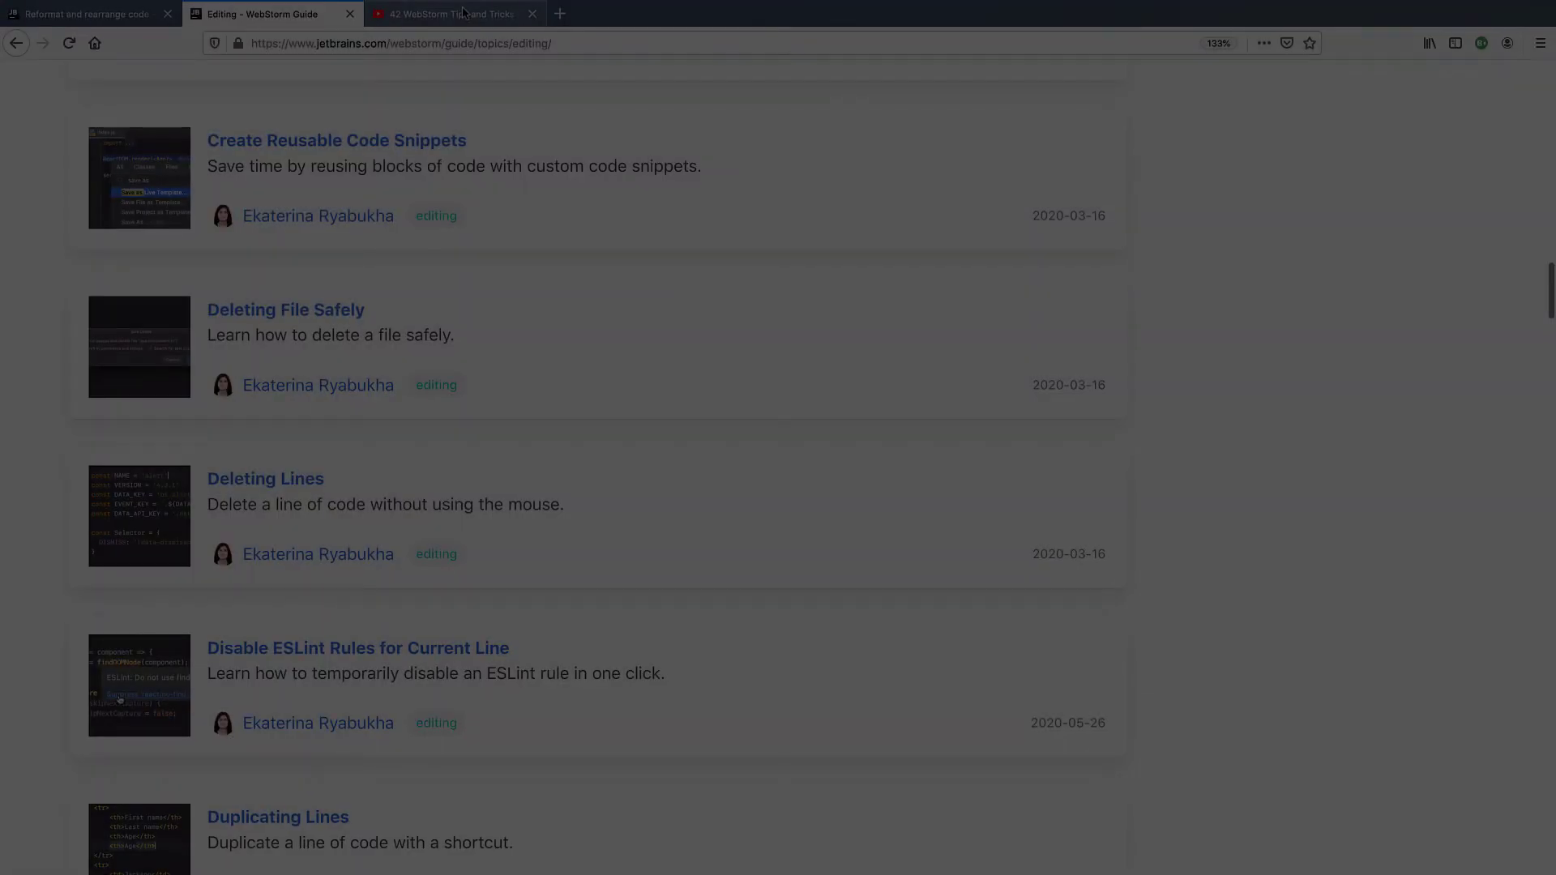
{"action": "left_click", "coordinate": [451, 13]}
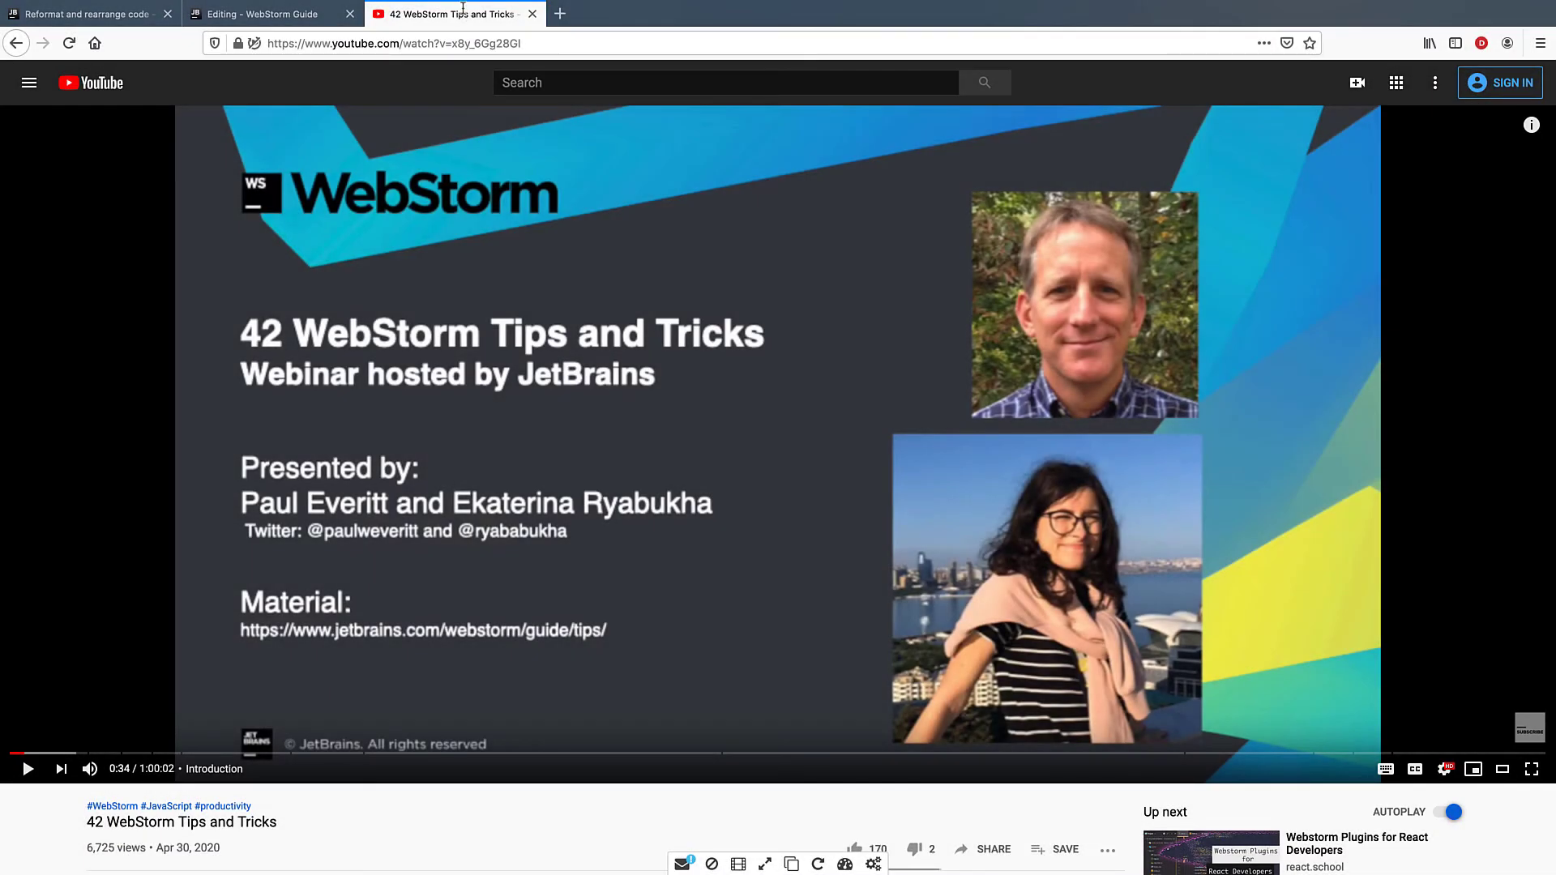